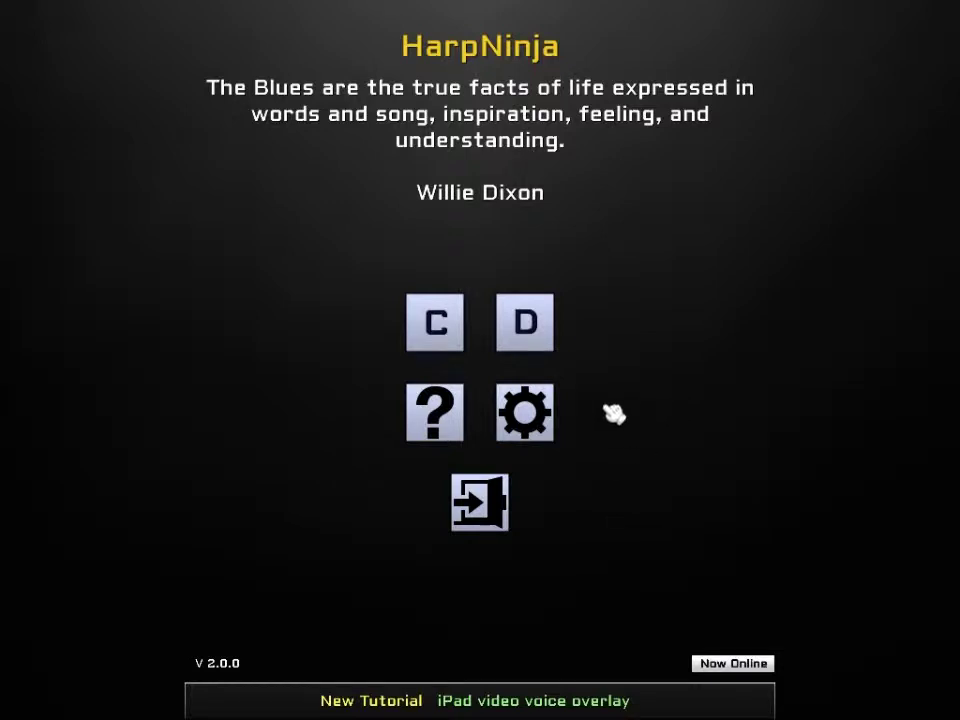
Step: Tap the D button to load the C Major harmonica layout for holes 1–10
left_click(558, 316)
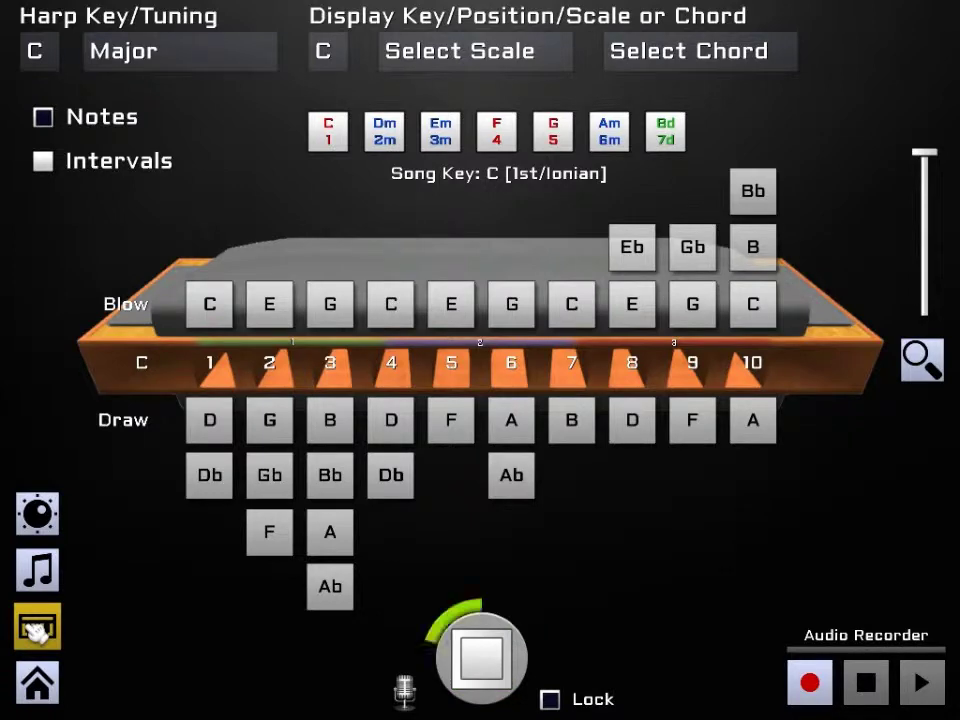
Step: Choose the Beginner(No Bends) tune When The Saints and start it playing
left_click(37, 628)
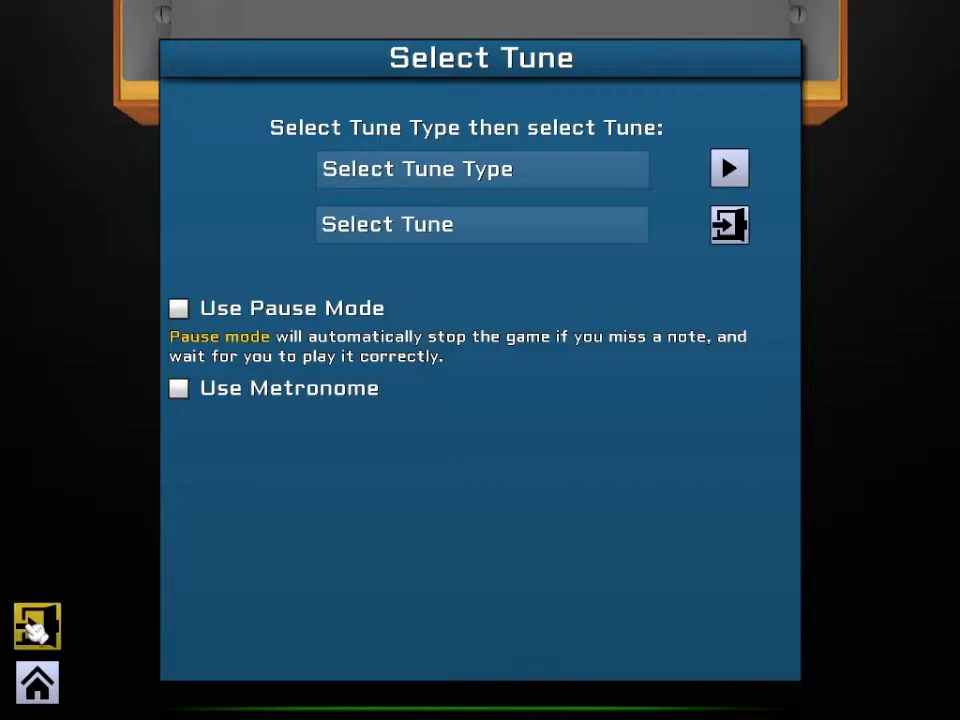
left_click(416, 182)
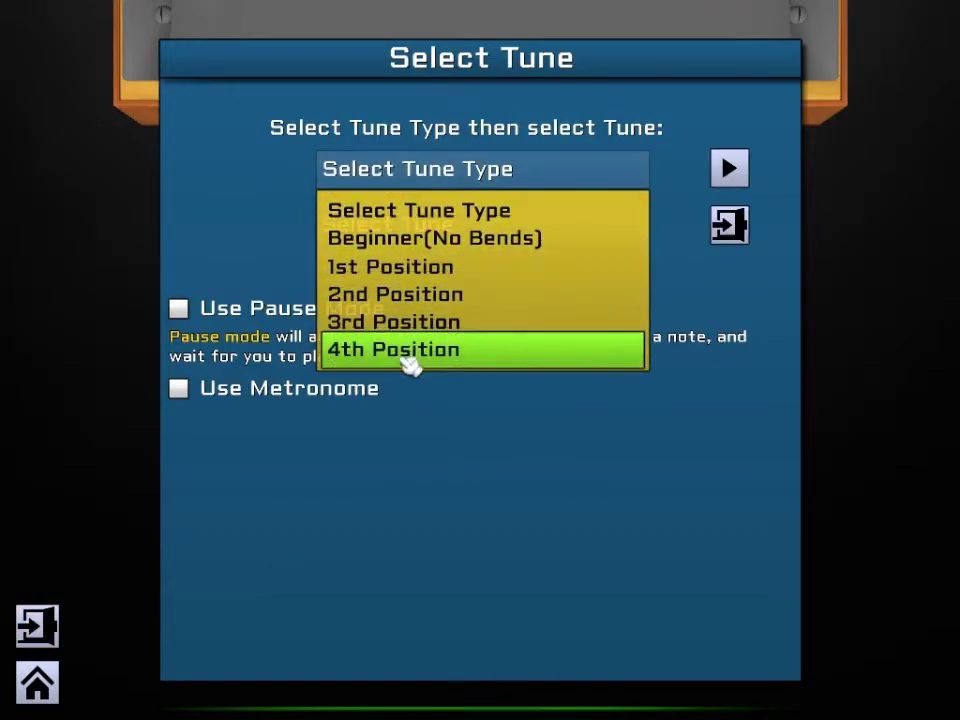
left_click(424, 240)
left_click(435, 235)
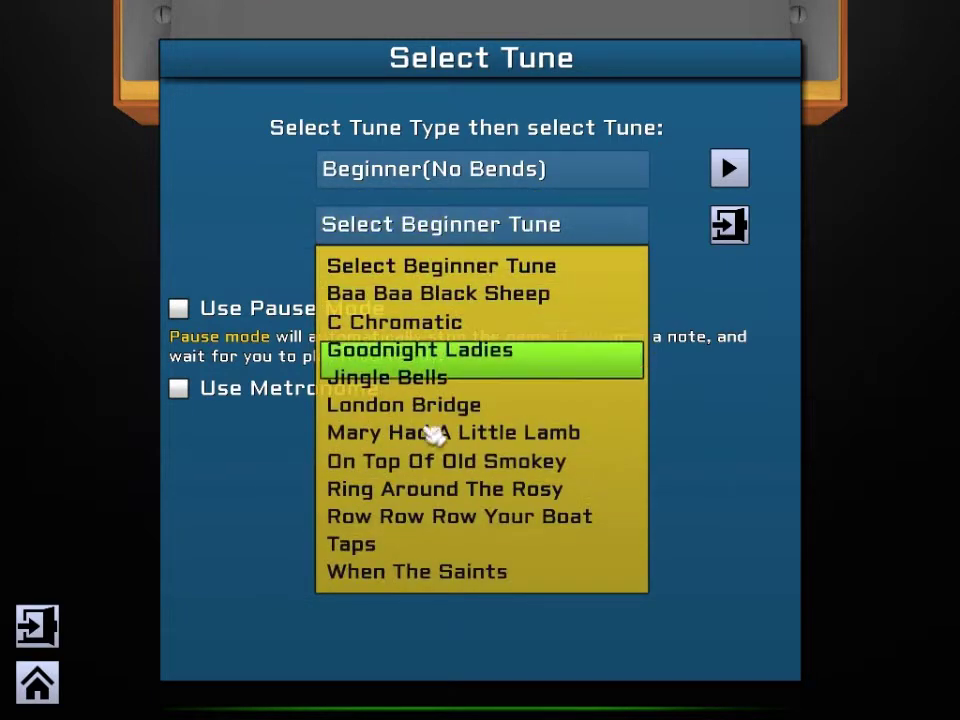
left_click(452, 582)
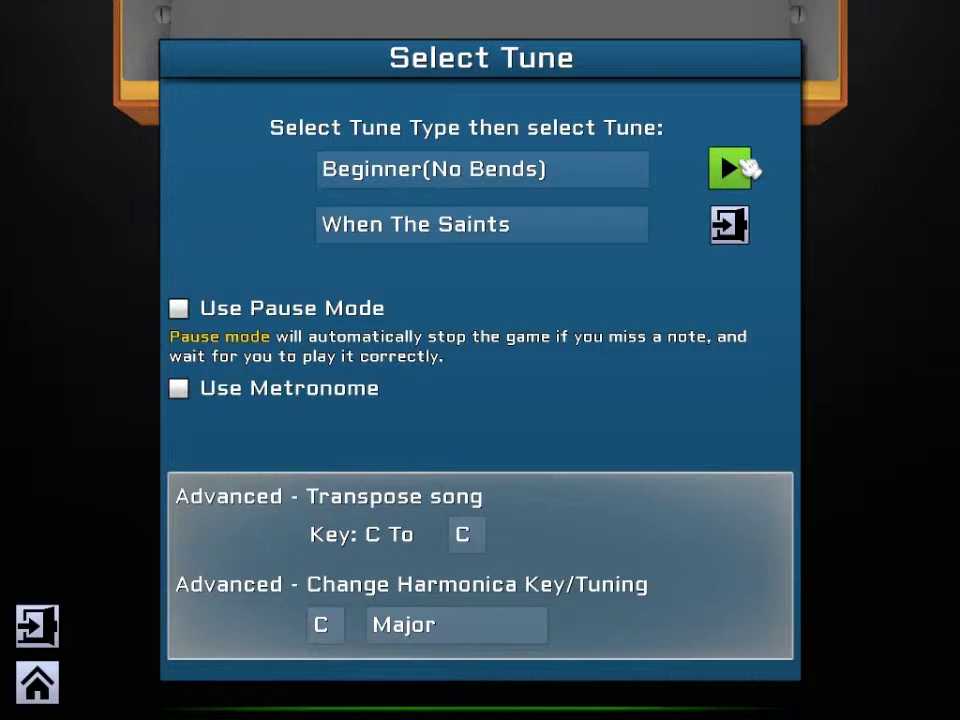
left_click(745, 168)
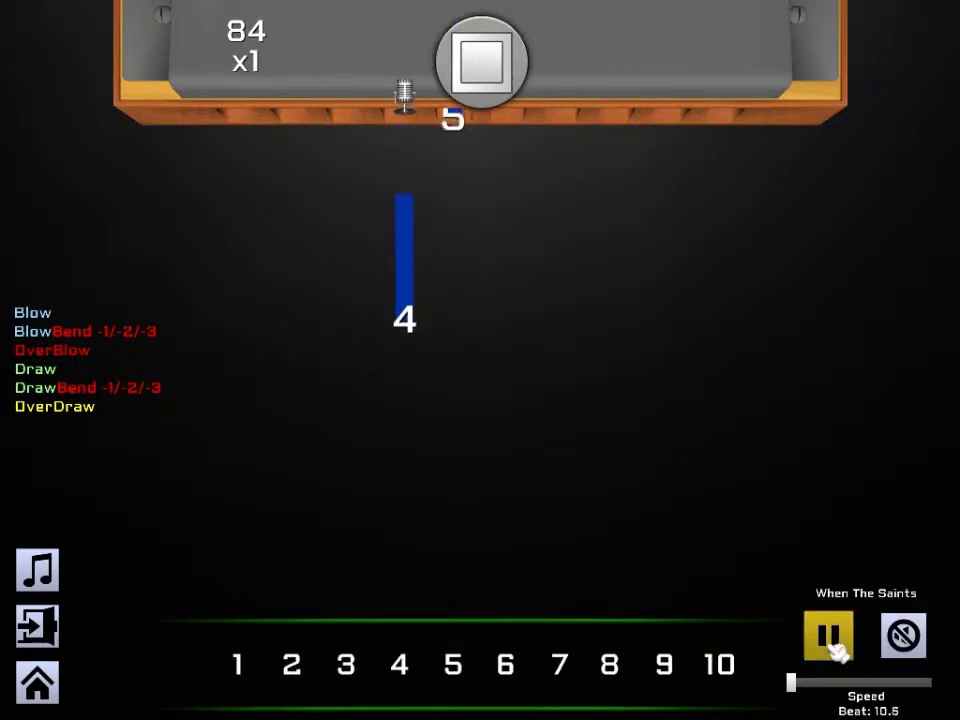
Step: Pause When The Saints at beat 10.7 and switch to the harmonica note chart
left_click(832, 640)
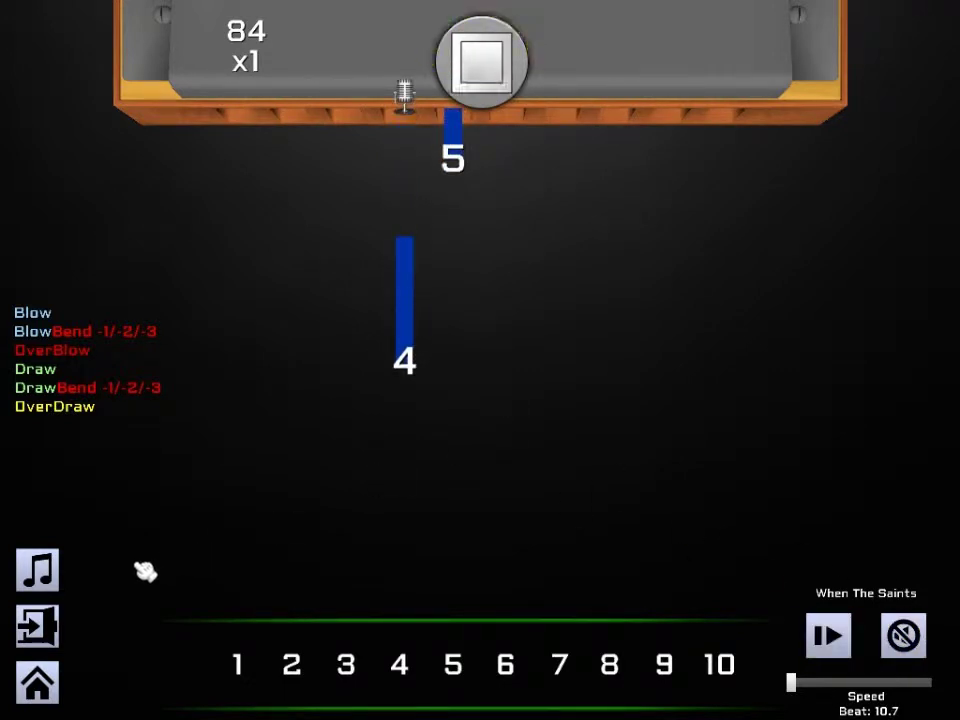
left_click(52, 630)
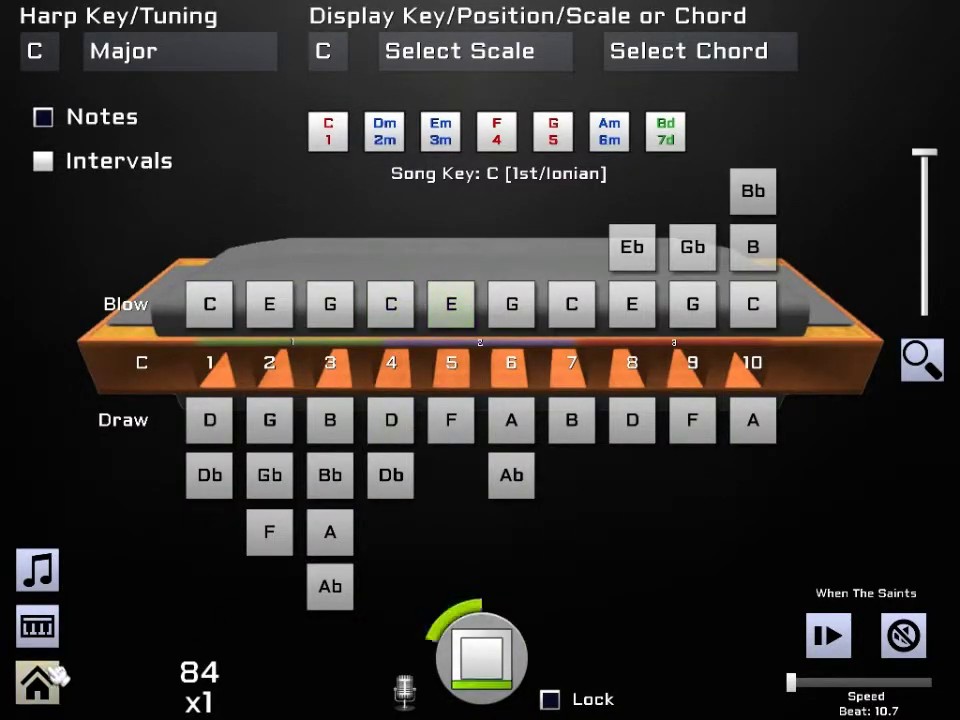
Step: Toggle between the falling-note view and the harmonica chart, ending on the chart
left_click(46, 630)
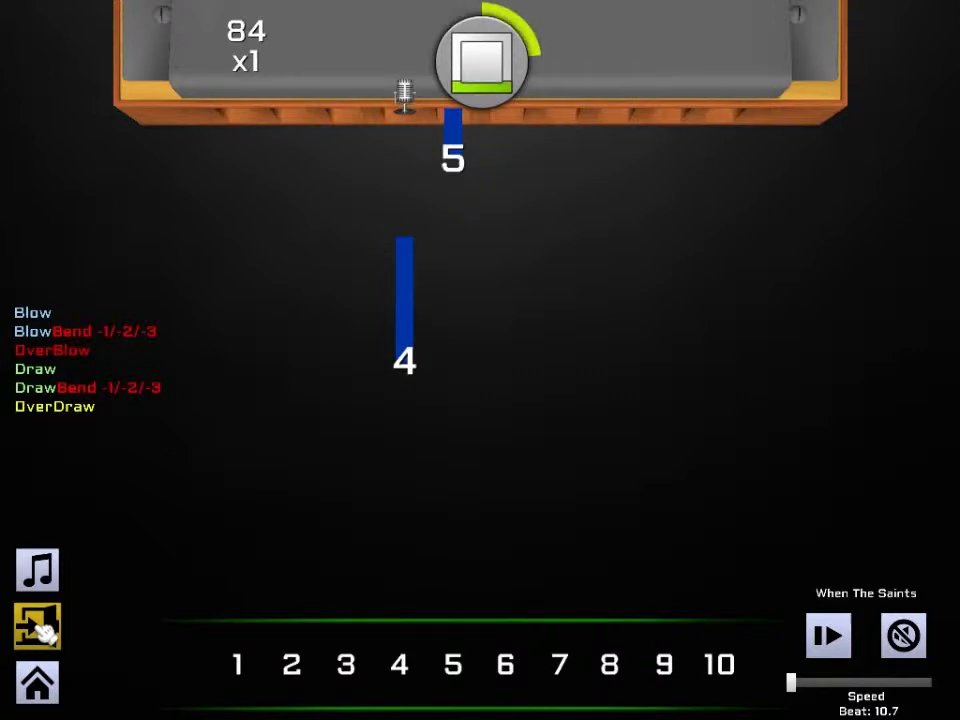
left_click(46, 630)
left_click(46, 630)
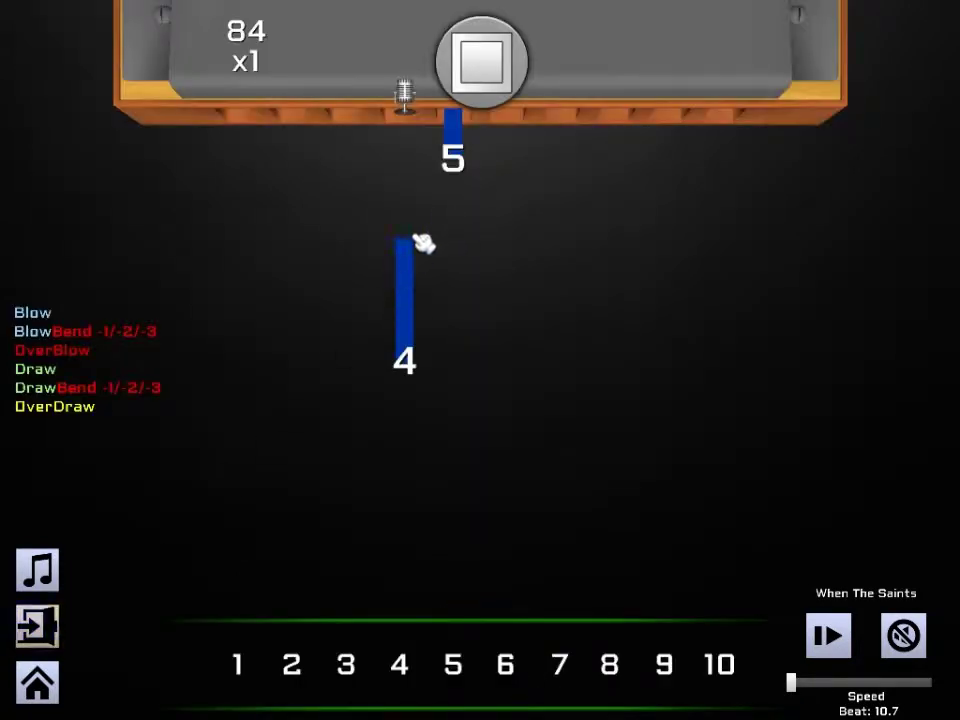
left_click(46, 630)
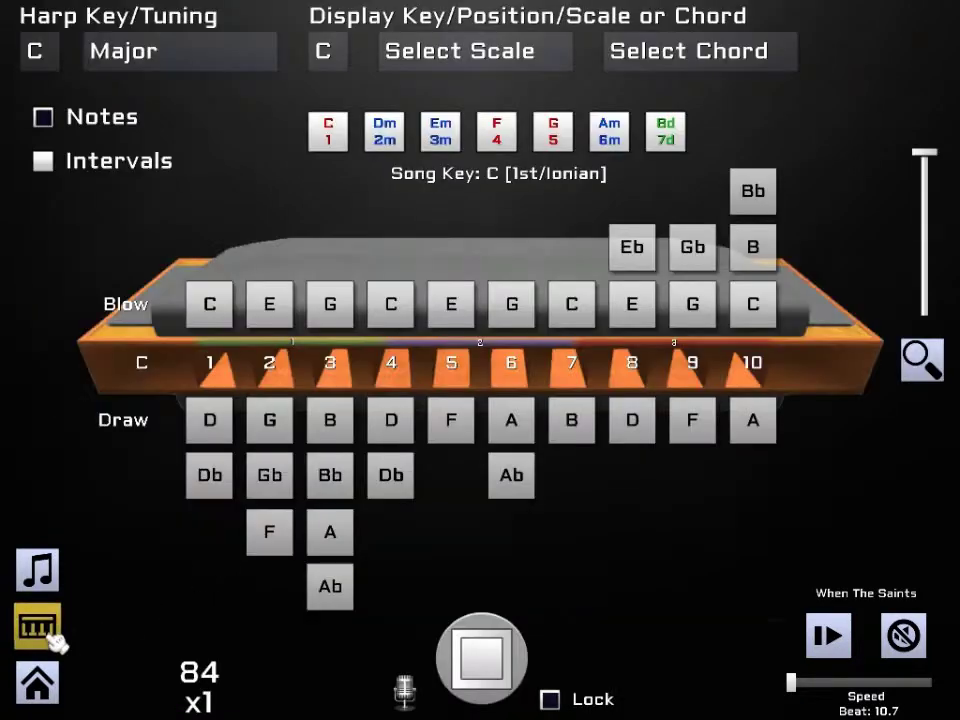
Step: Sound the blow notes on holes 4, 5 and 6, including blow C and blow E
left_click(388, 306)
left_click(451, 305)
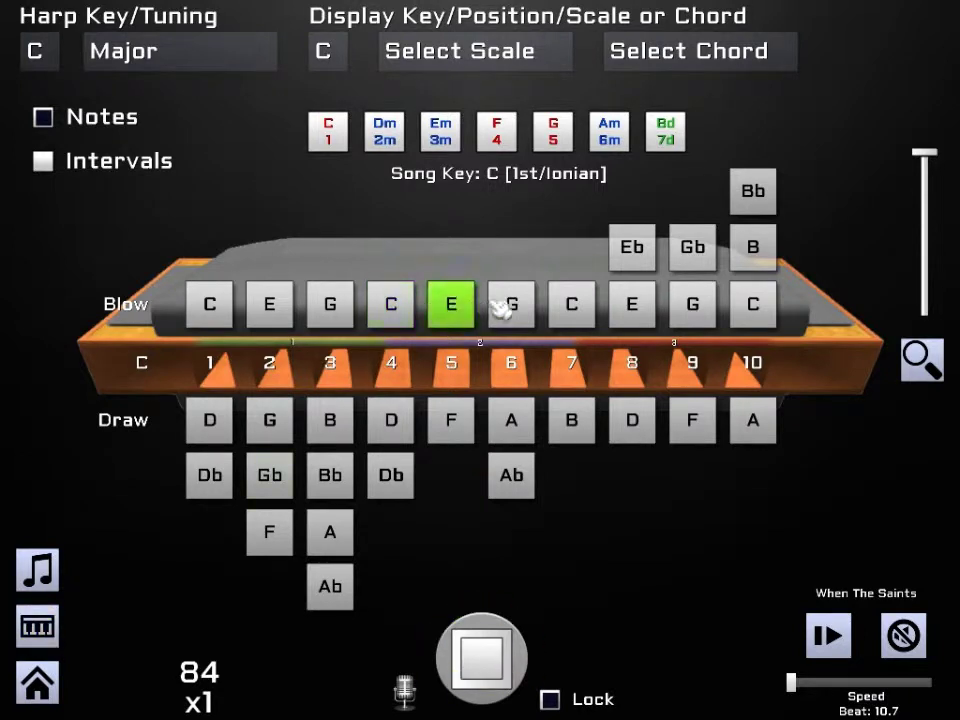
left_click(510, 305)
left_click(400, 306)
left_click(388, 306)
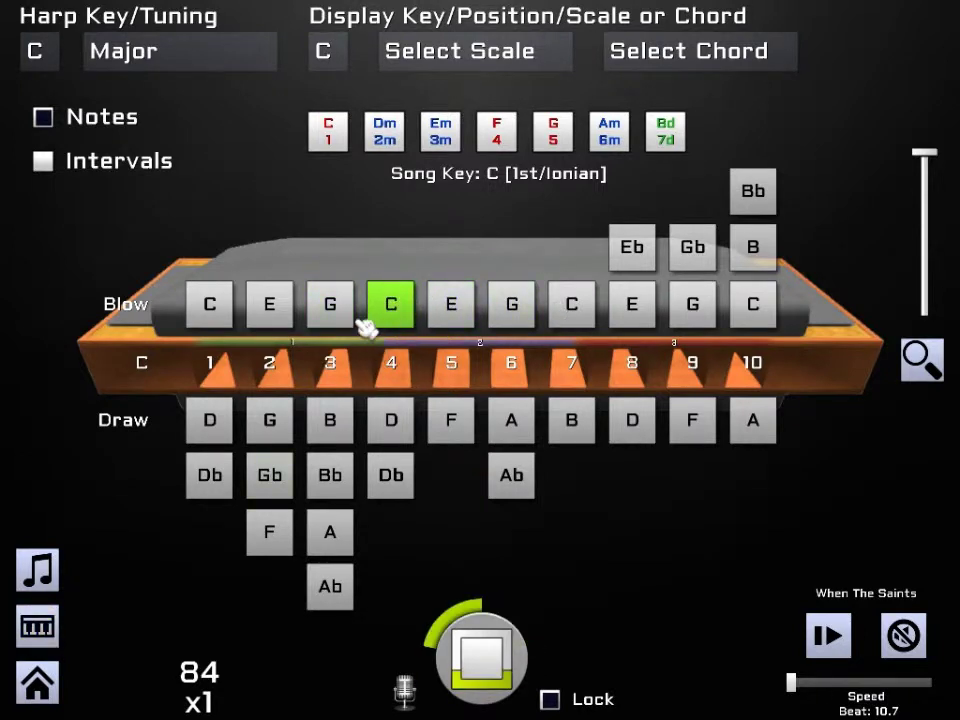
left_click(450, 308)
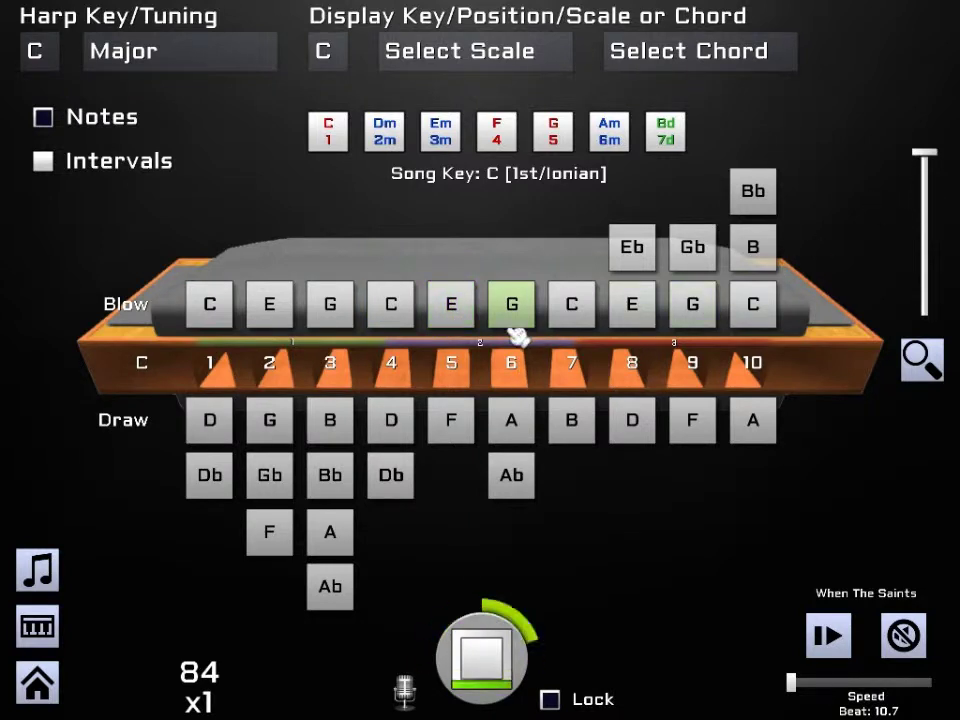
Step: Sound the draw D on hole 4, finishing on the falling-note tab view
left_click(40, 628)
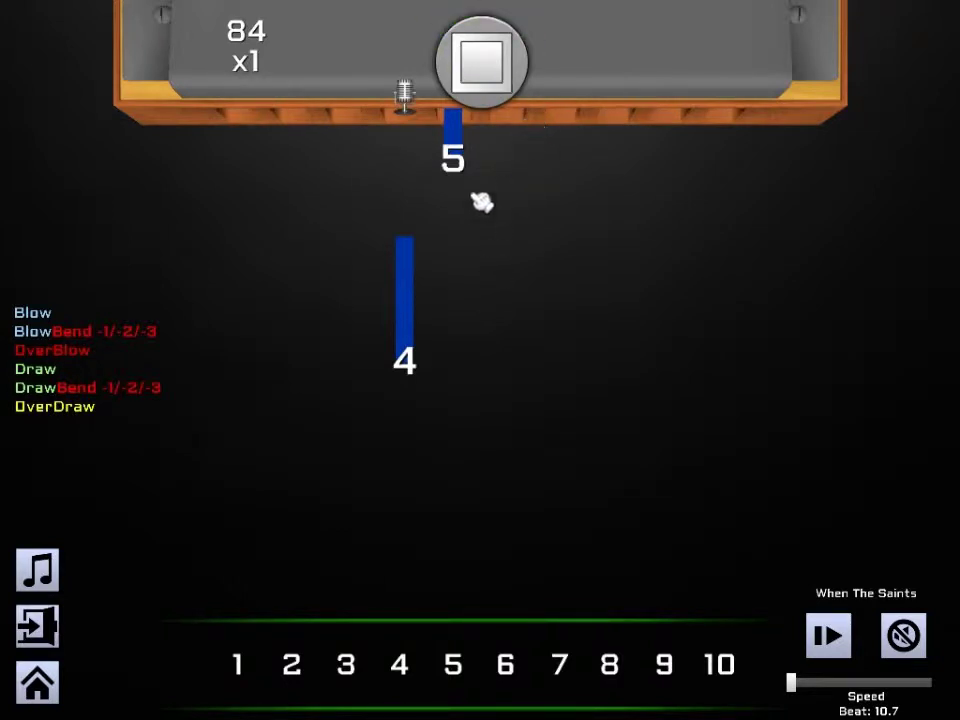
left_click(44, 630)
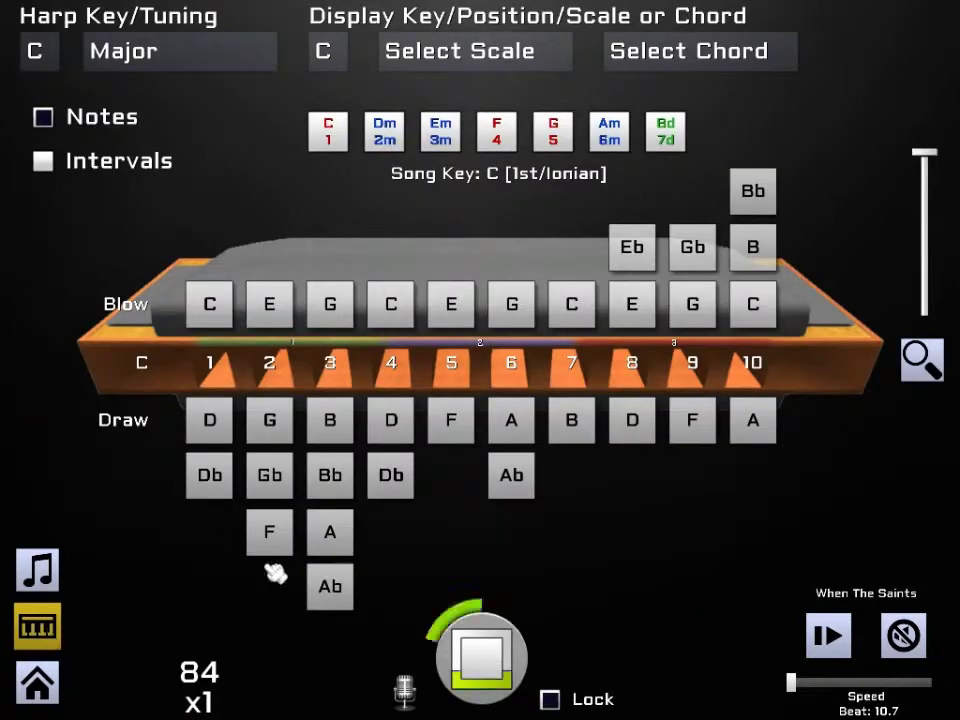
left_click(408, 436)
left_click(50, 627)
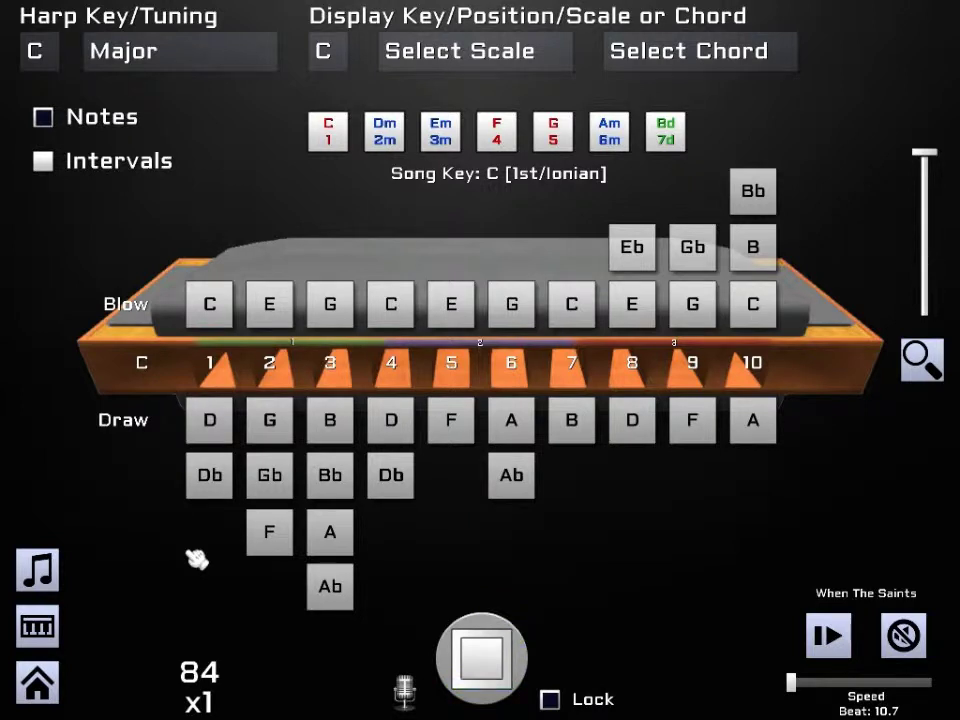
left_click(50, 627)
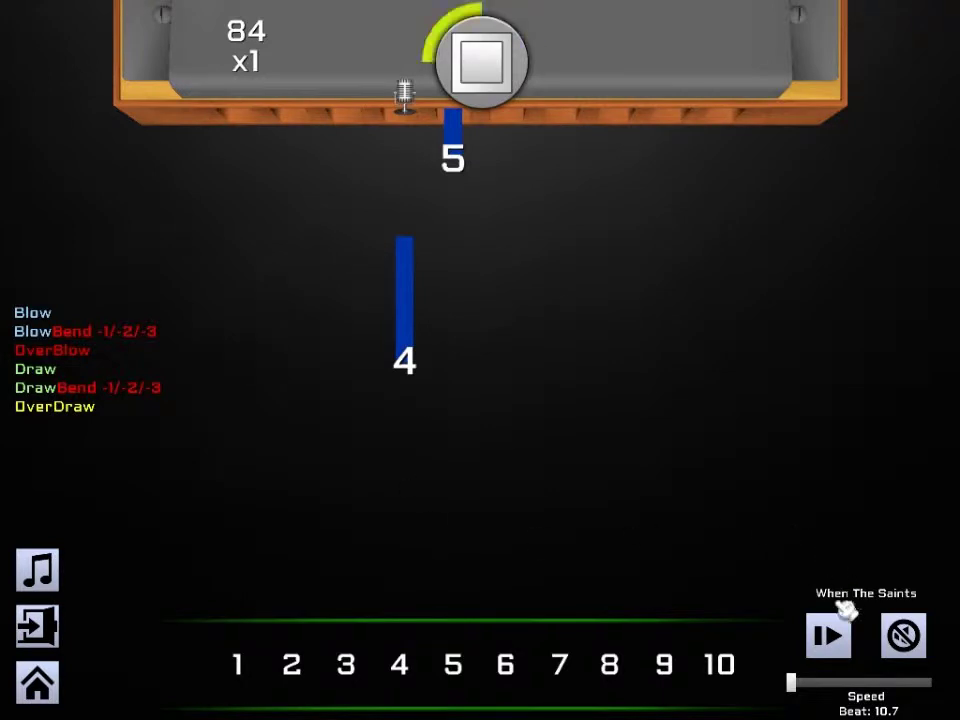
Step: Resume When The Saints and flip between chart and tab view, ending on the chart
left_click(830, 636)
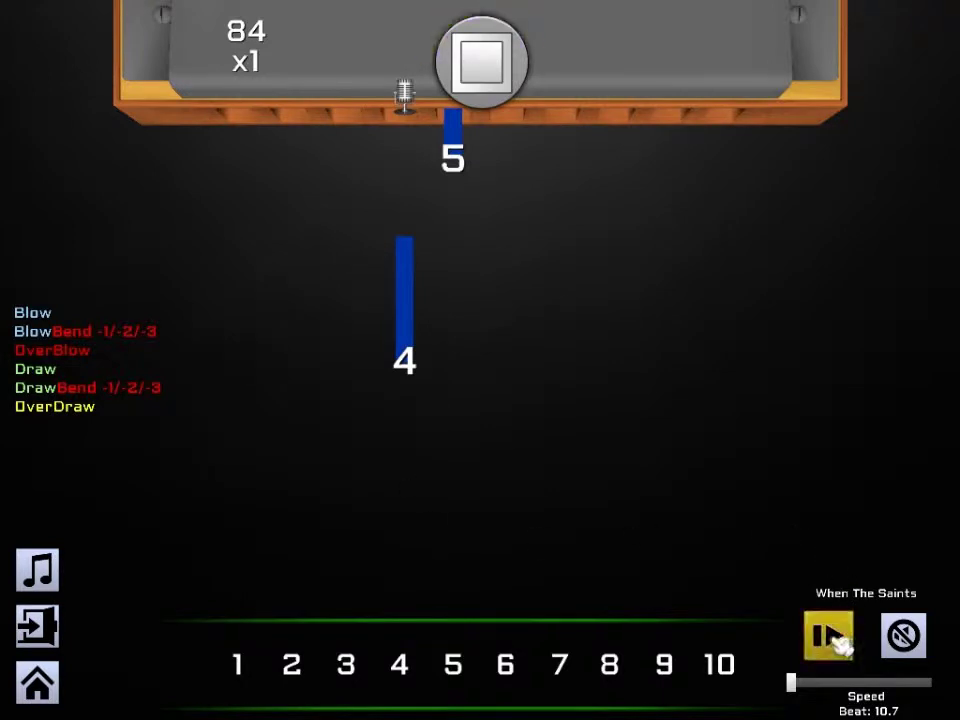
left_click(40, 627)
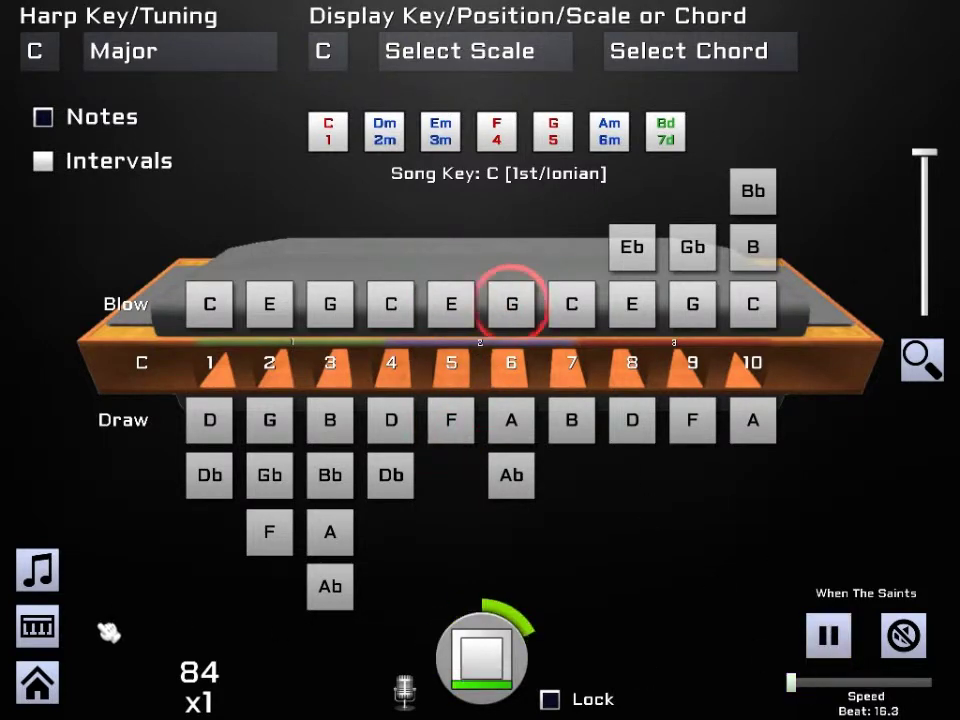
left_click(38, 627)
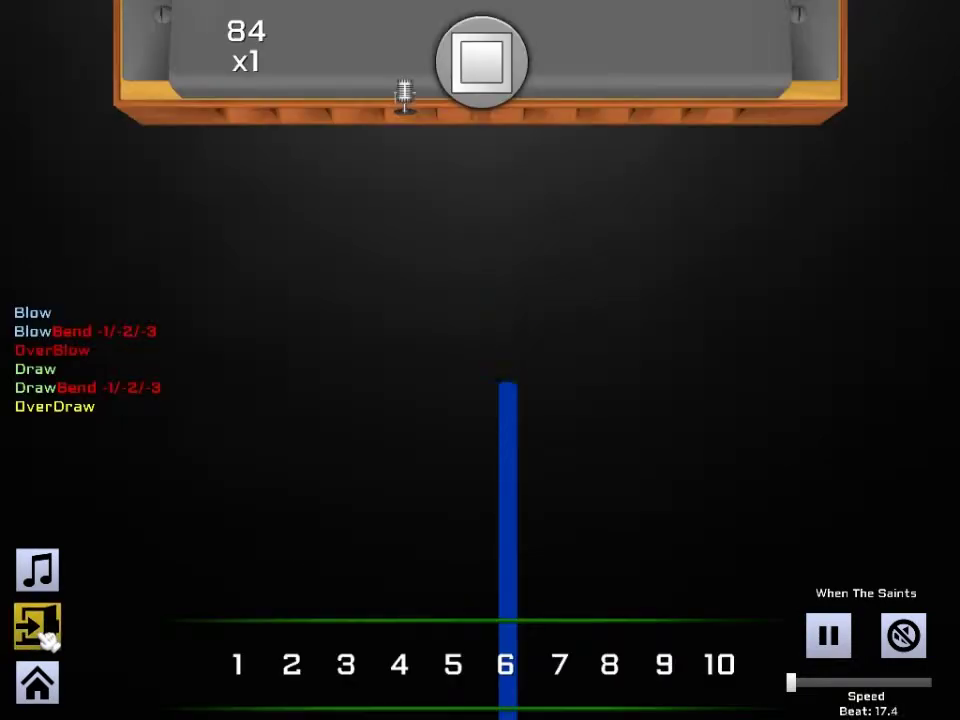
left_click(40, 630)
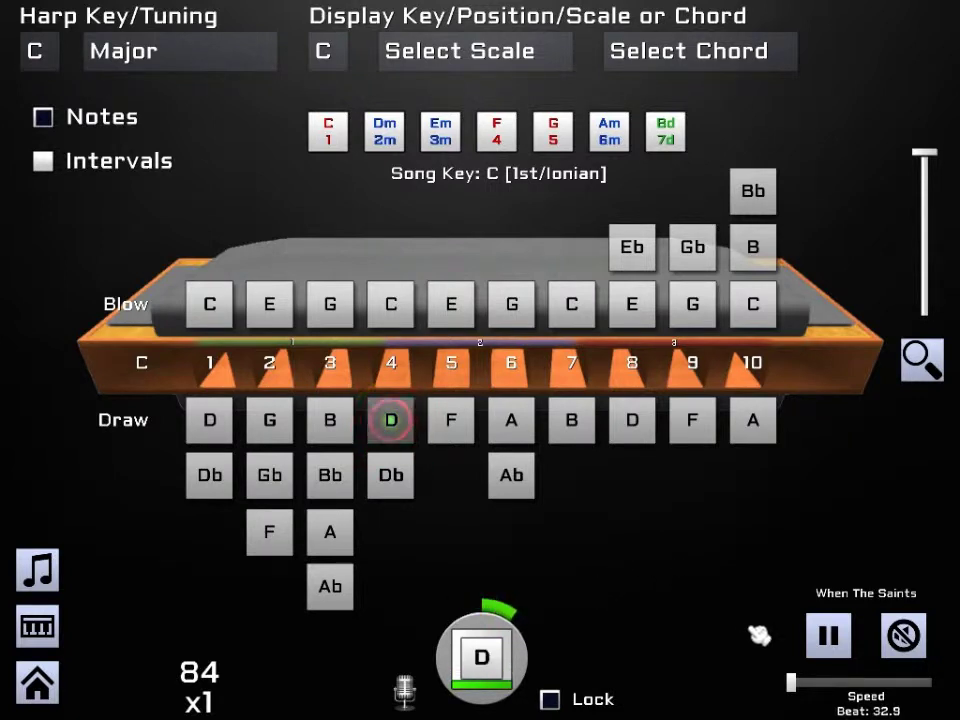
Step: Pause the song at beat 34.1 and switch between tab view and the harmonica chart
left_click(823, 640)
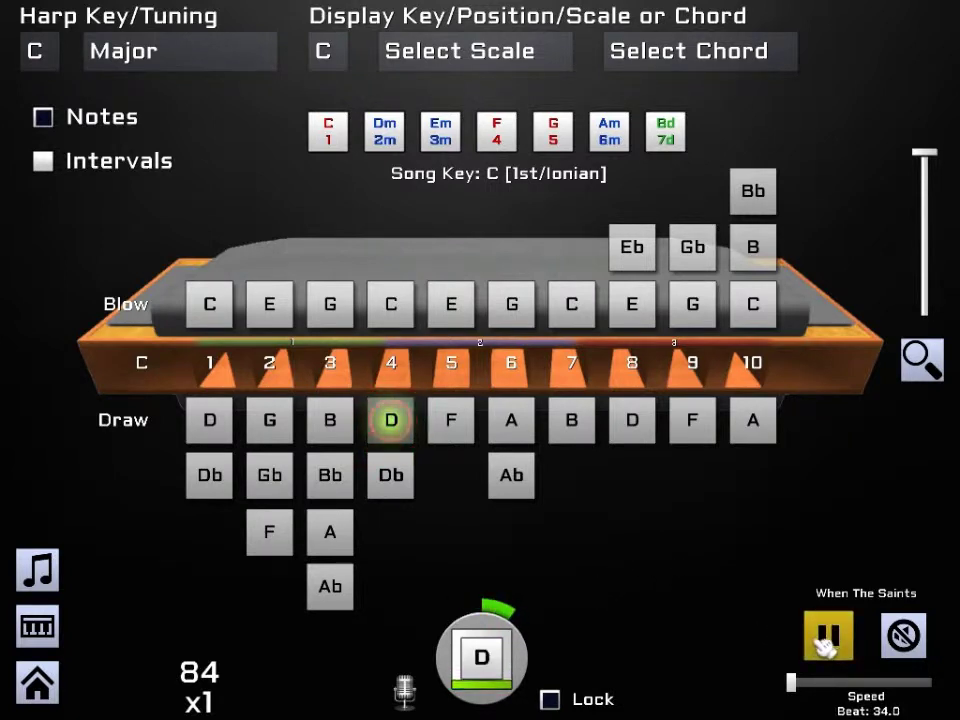
left_click(824, 640)
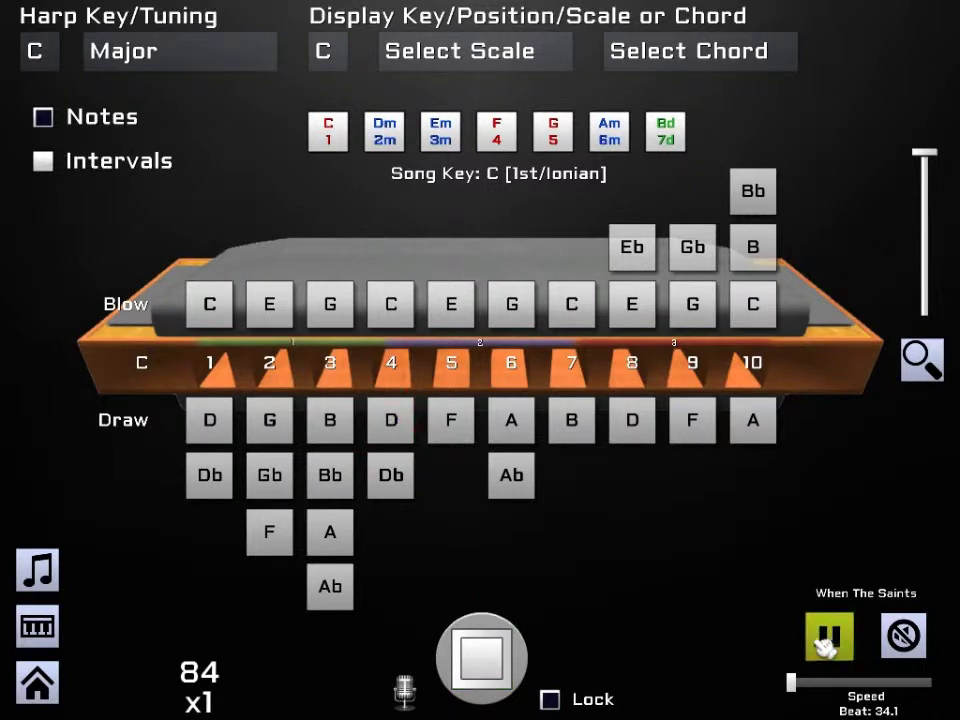
left_click(823, 640)
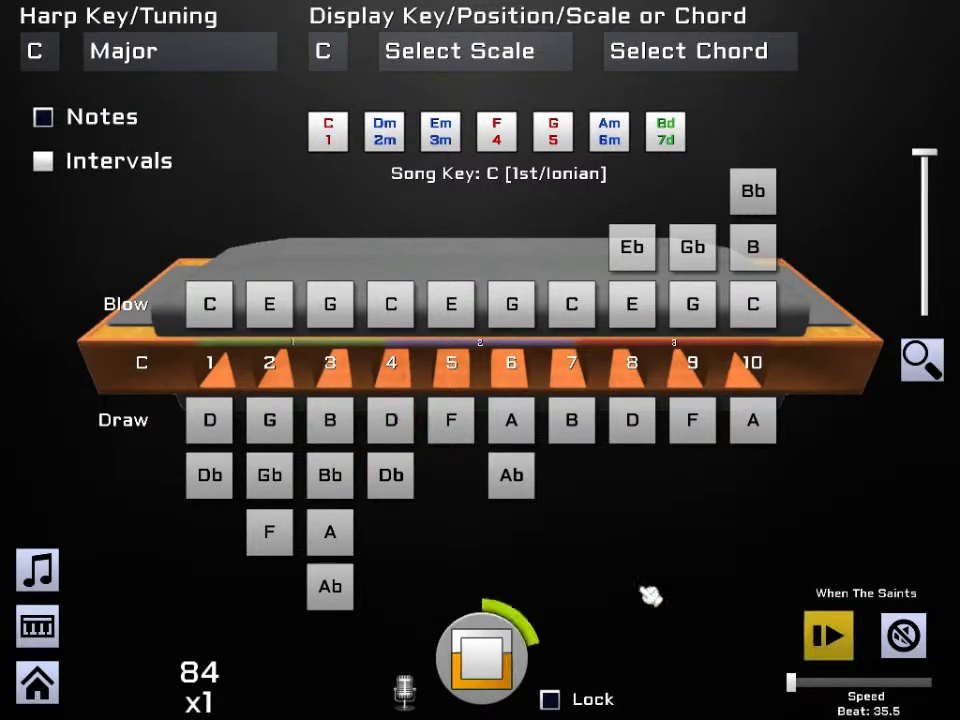
left_click(37, 625)
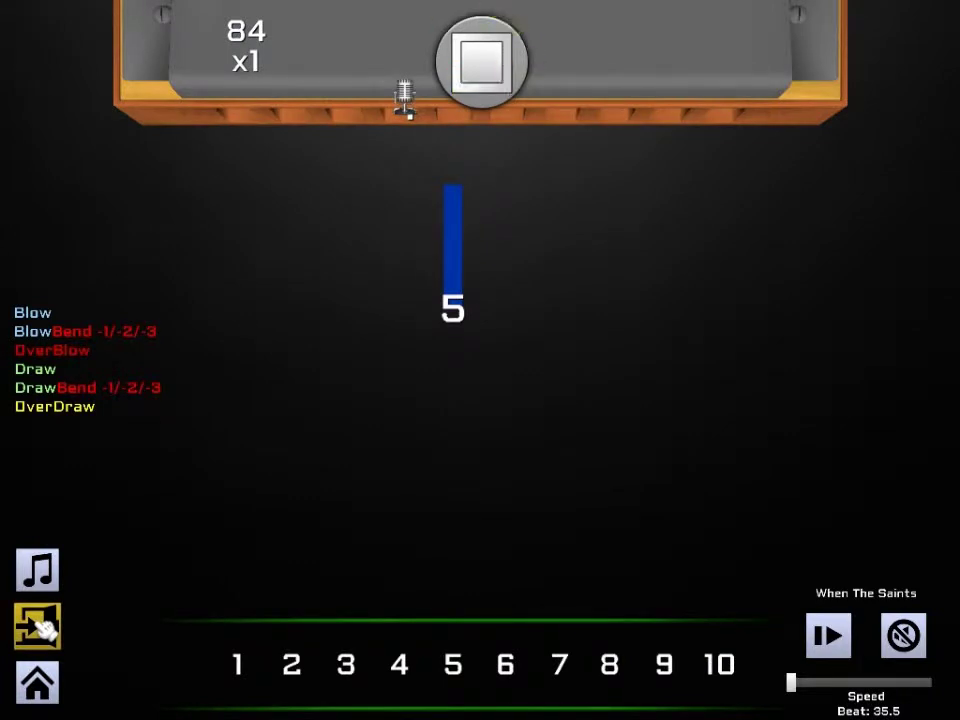
left_click(40, 625)
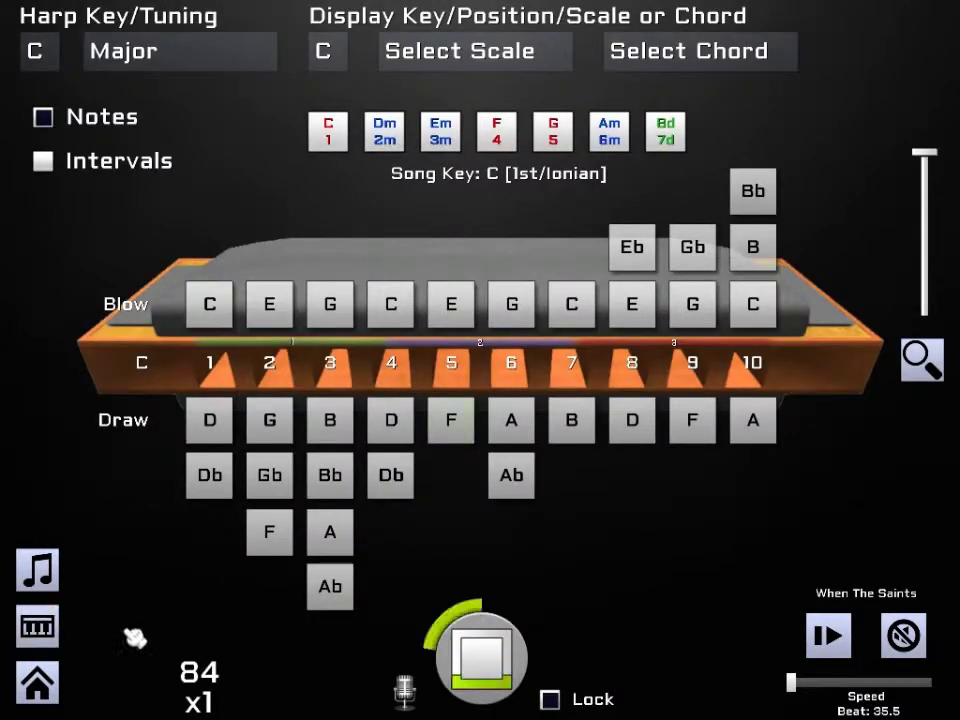
Step: Try the falling hole-number view, then return to the chart as playback resumes at beat 35.5
left_click(35, 628)
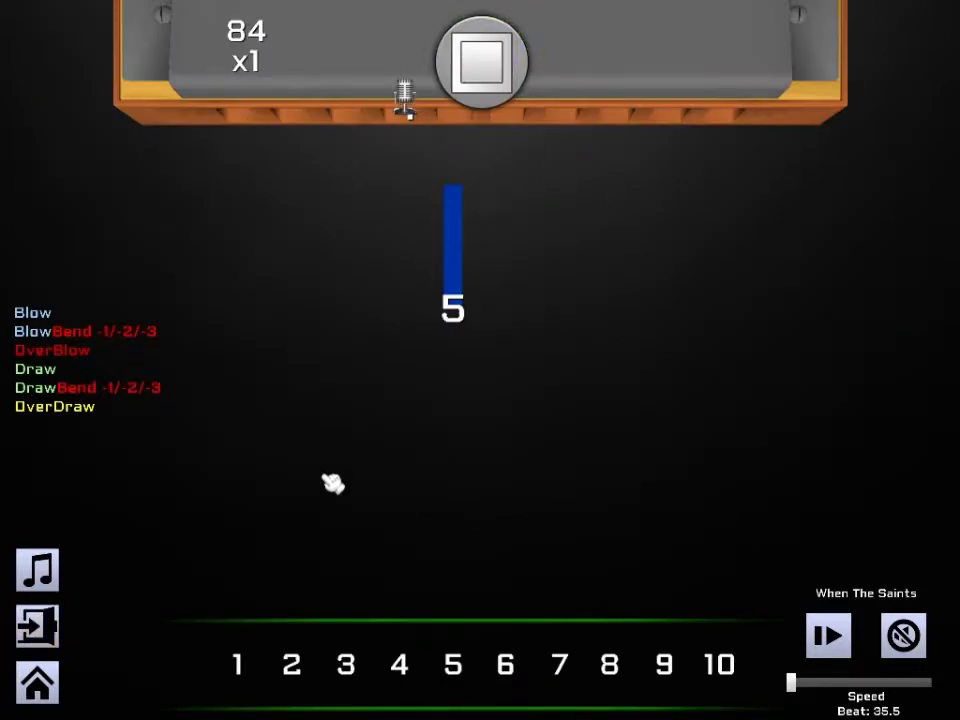
left_click(490, 68)
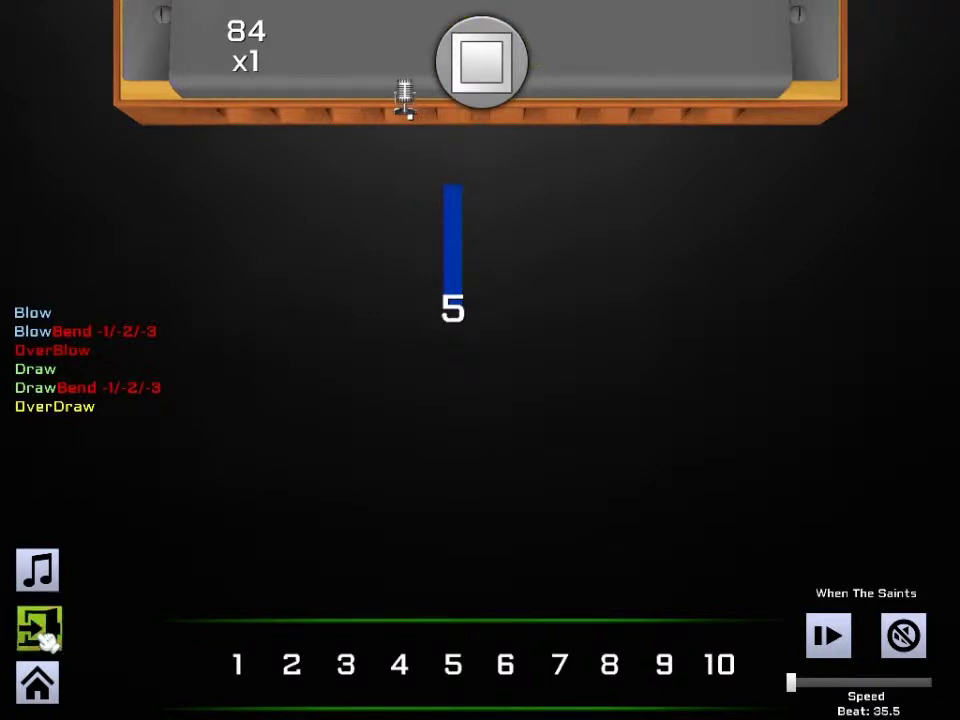
left_click(46, 638)
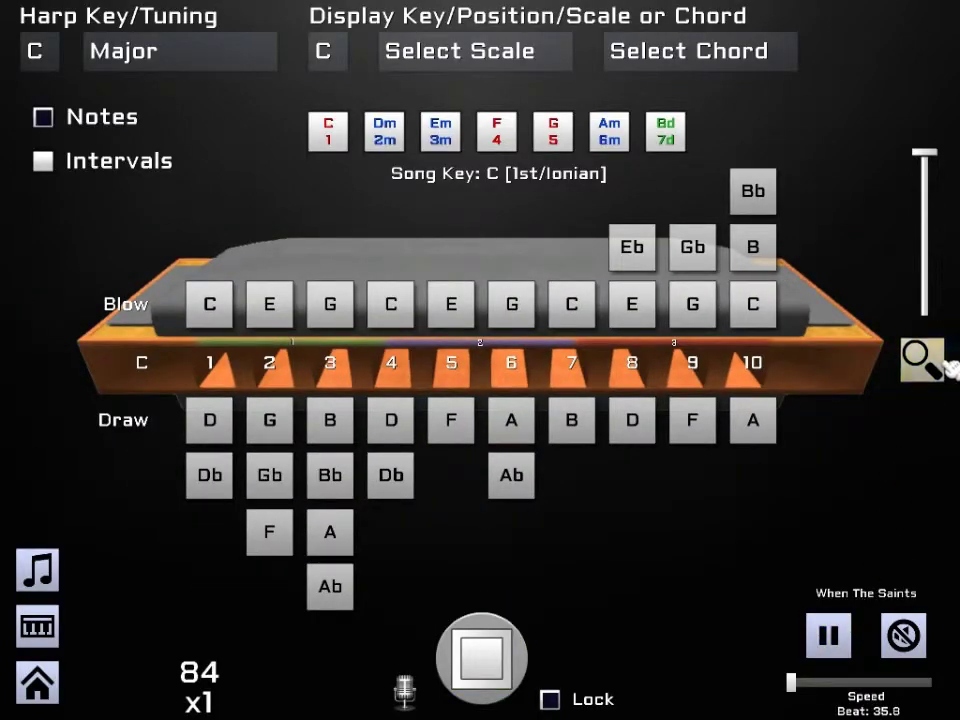
Step: Fade out the note boxes with the right slider while the song plays, then restore the grid
left_click_drag(926, 156, 926, 322)
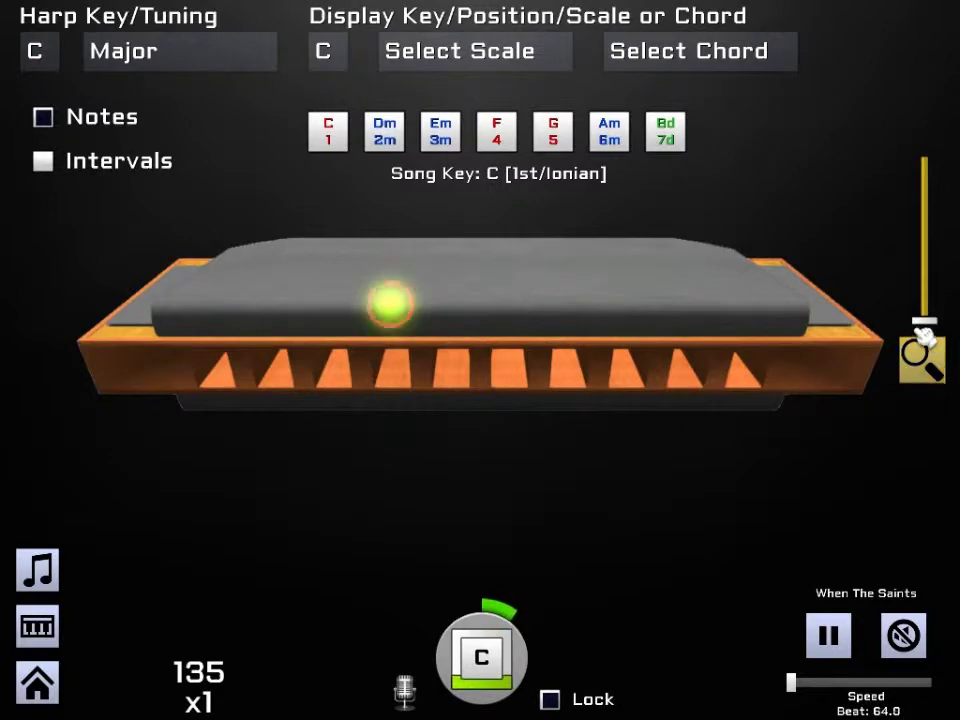
left_click_drag(922, 322, 916, 158)
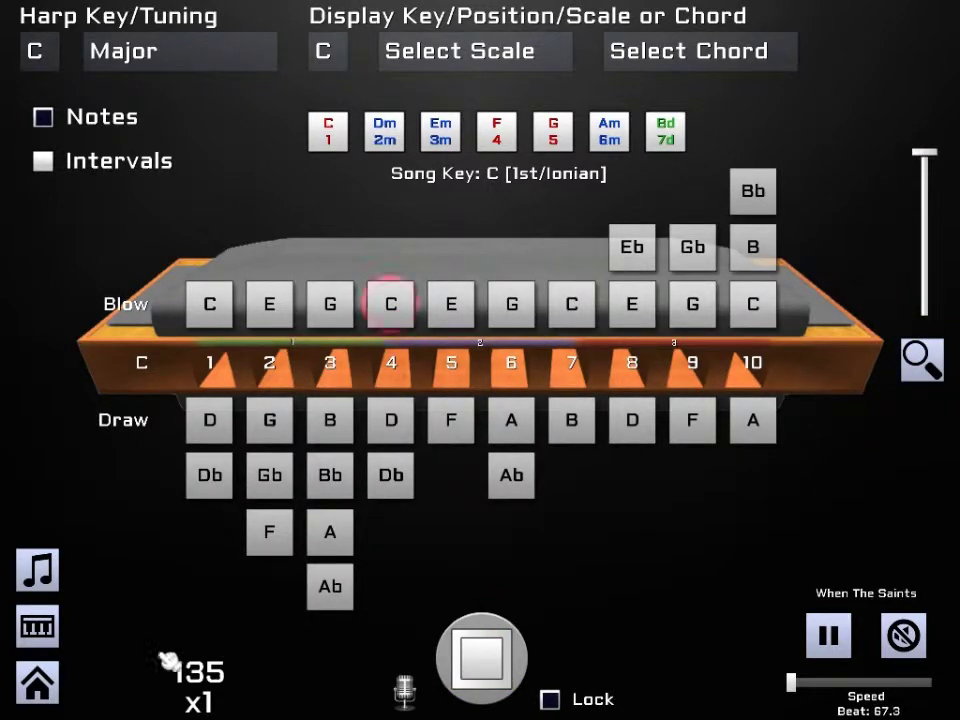
Step: Sound the blow 7 C note several times on the chart, then show the falling hole-number view
left_click(40, 628)
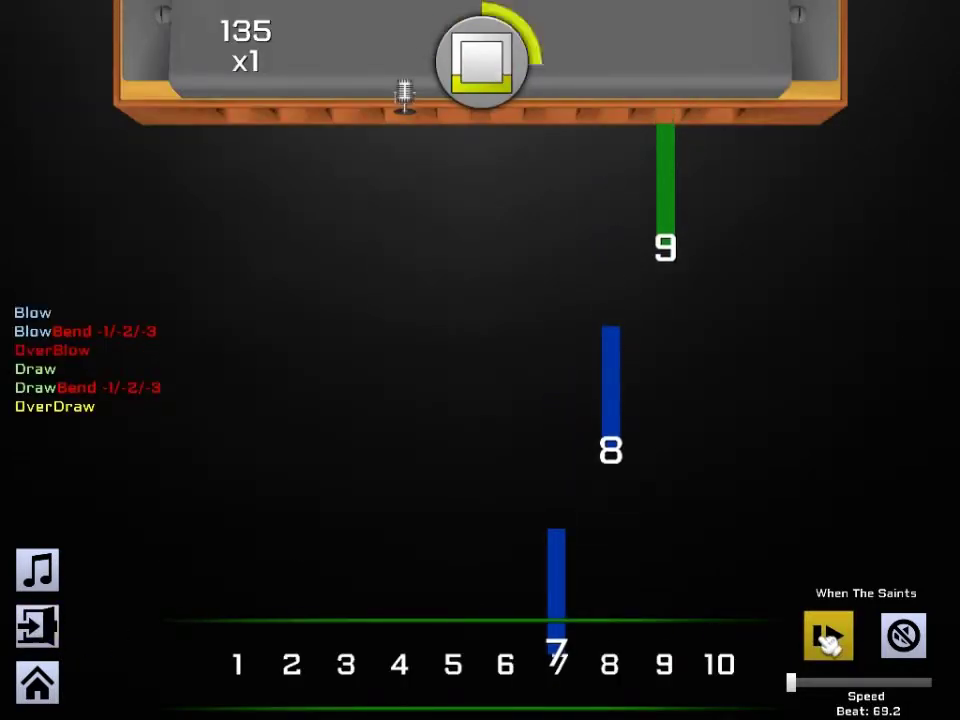
left_click(58, 627)
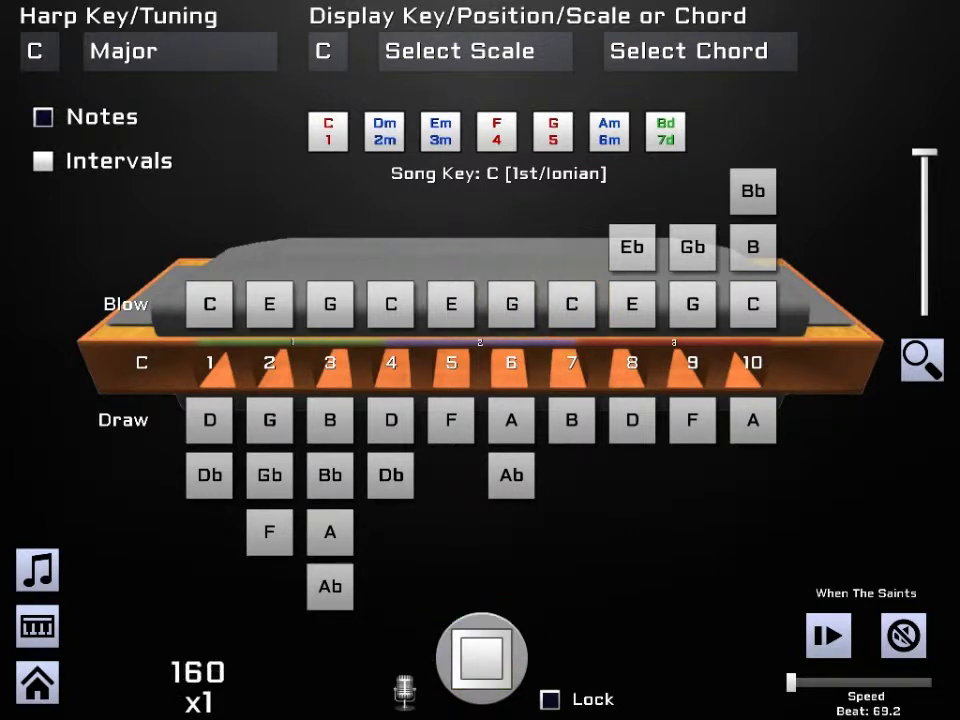
left_click(588, 316)
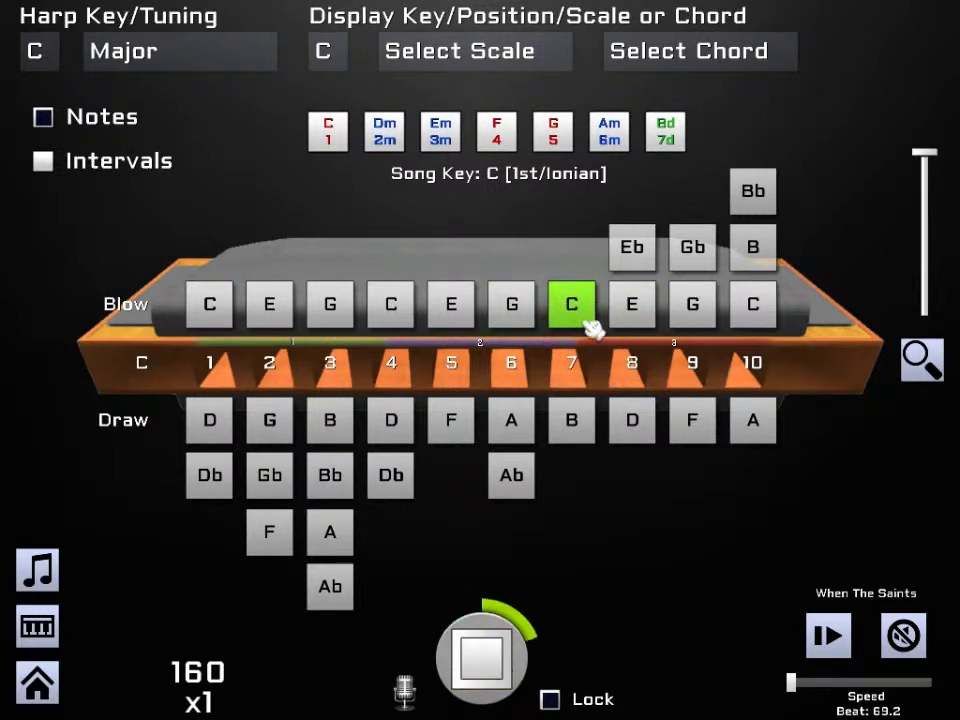
left_click(578, 305)
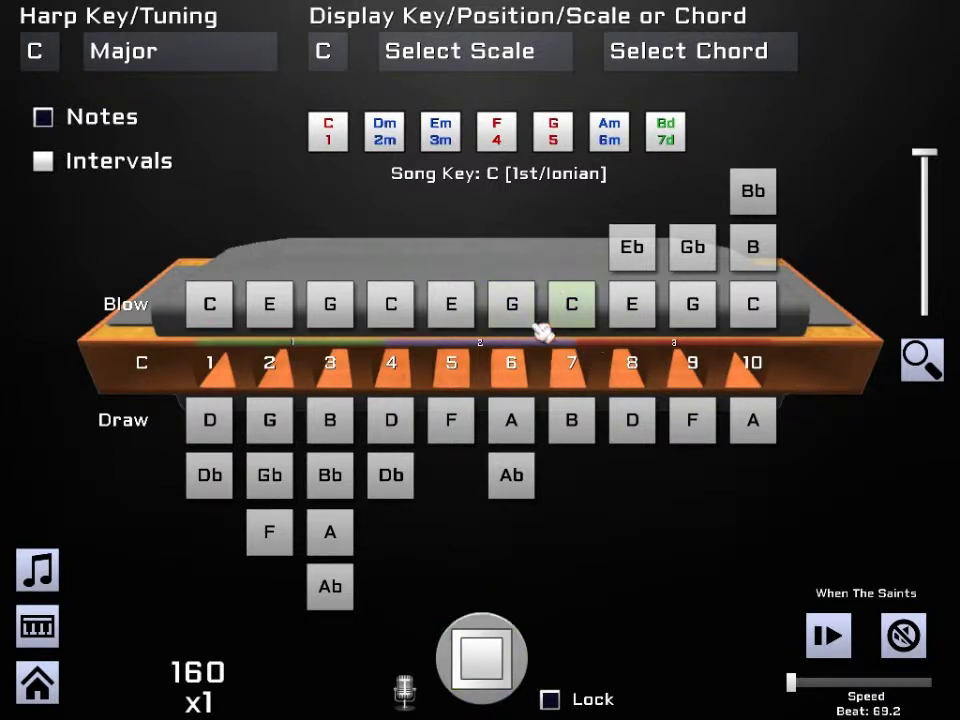
left_click(585, 356)
left_click(590, 355)
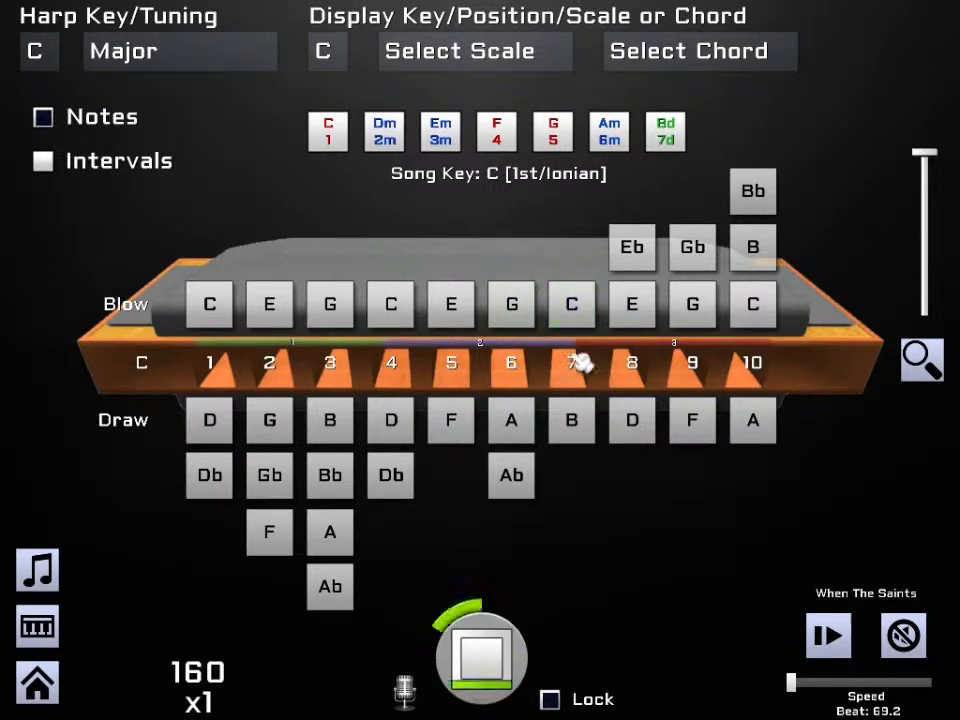
left_click(38, 628)
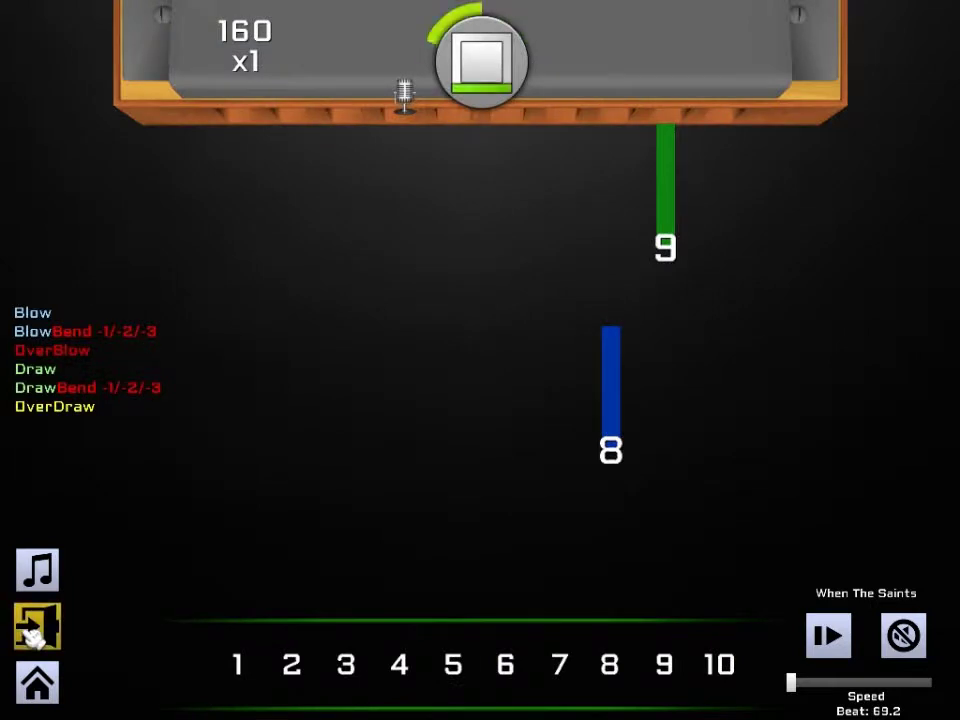
Step: Return to the chart, adjust the right slider, and tick Intervals to label holes 1, 3, 5, 2b…
left_click(44, 628)
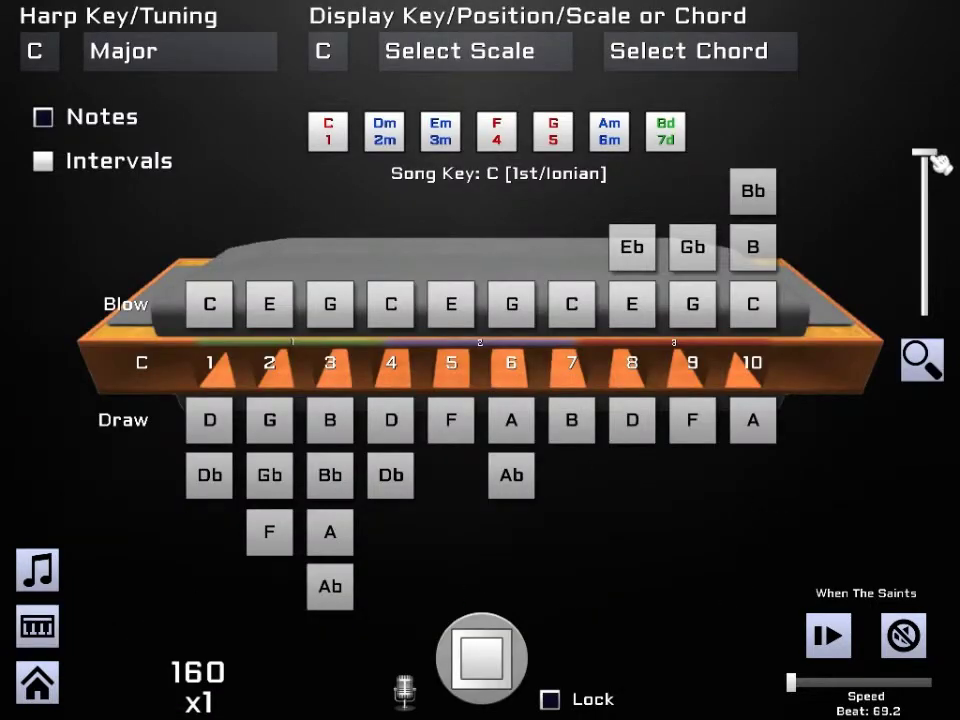
left_click_drag(938, 162, 918, 152)
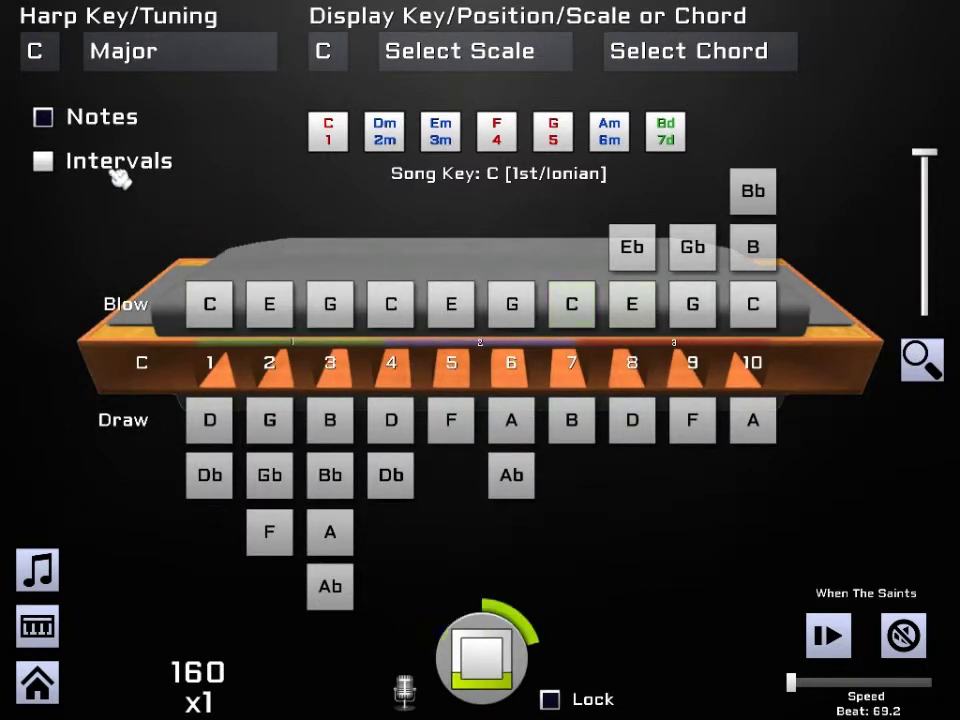
left_click(43, 162)
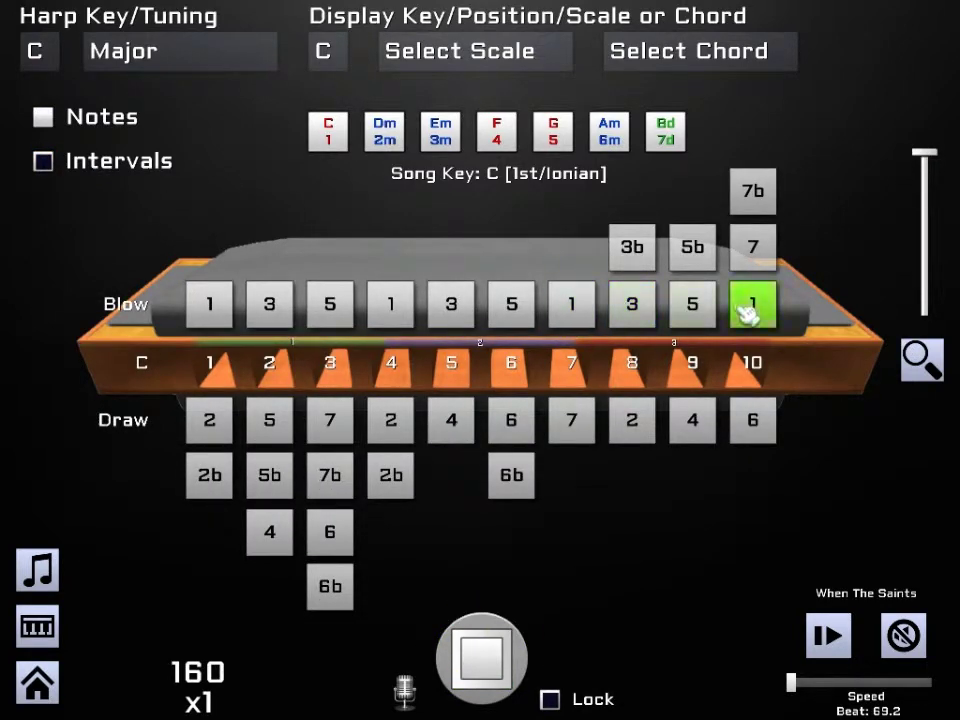
Step: Resume the song and play blow 8, blow 9 and draw 9 along with it in interval view
left_click(640, 304)
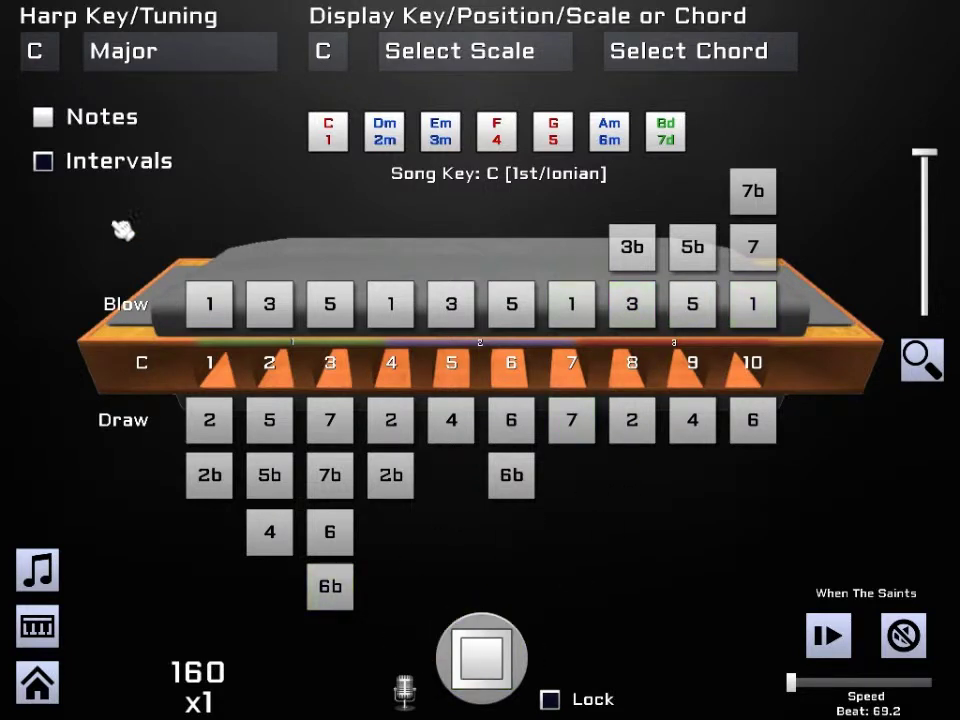
left_click(827, 634)
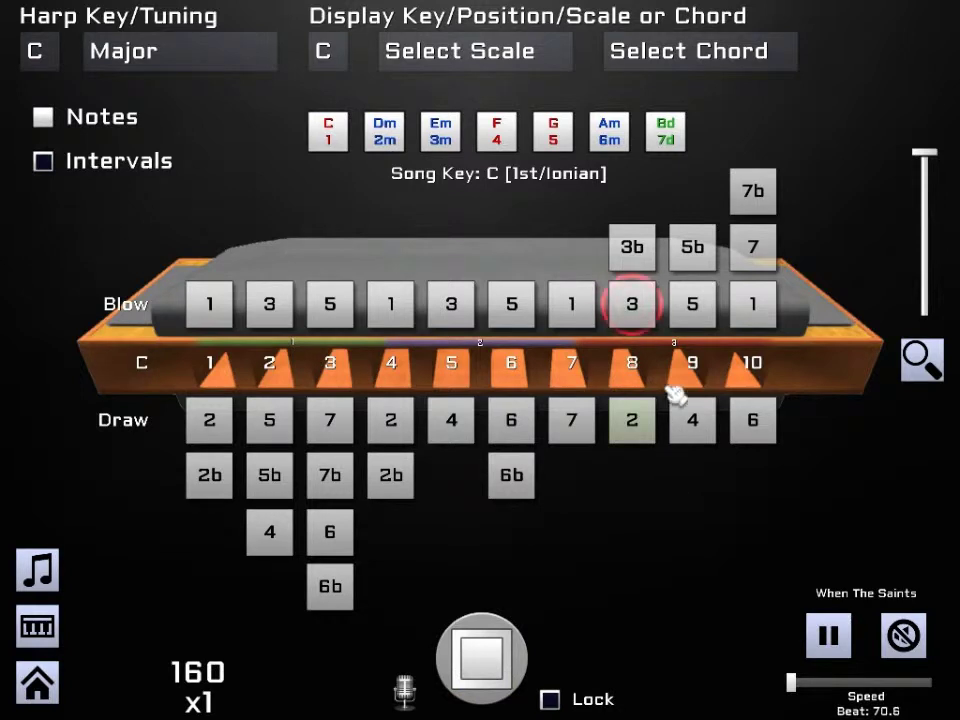
left_click(648, 320)
left_click(716, 438)
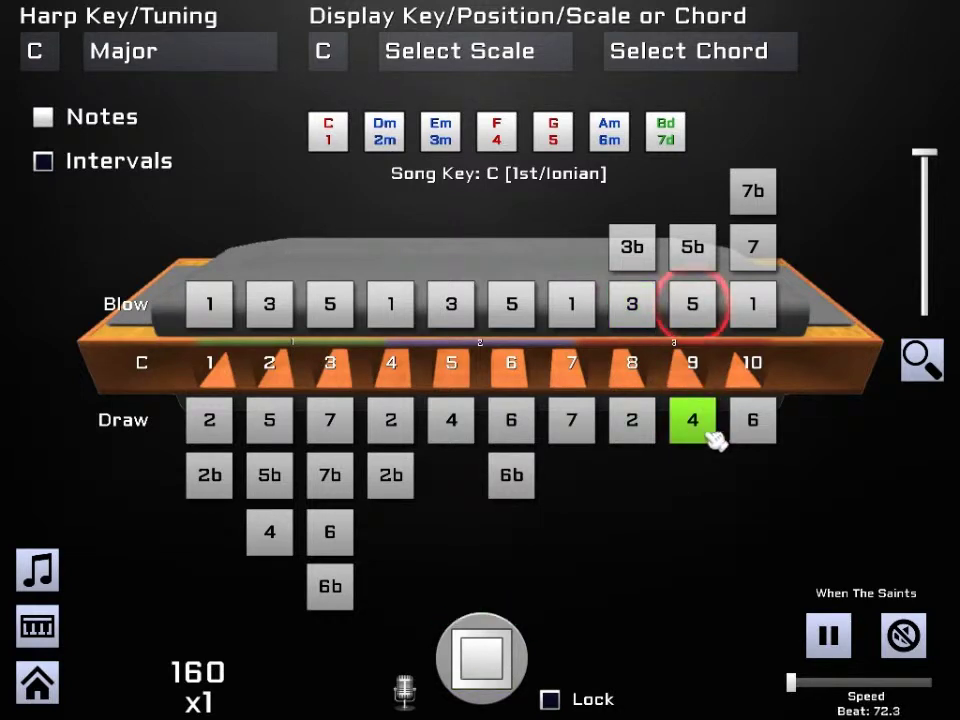
left_click(704, 322)
left_click(712, 434)
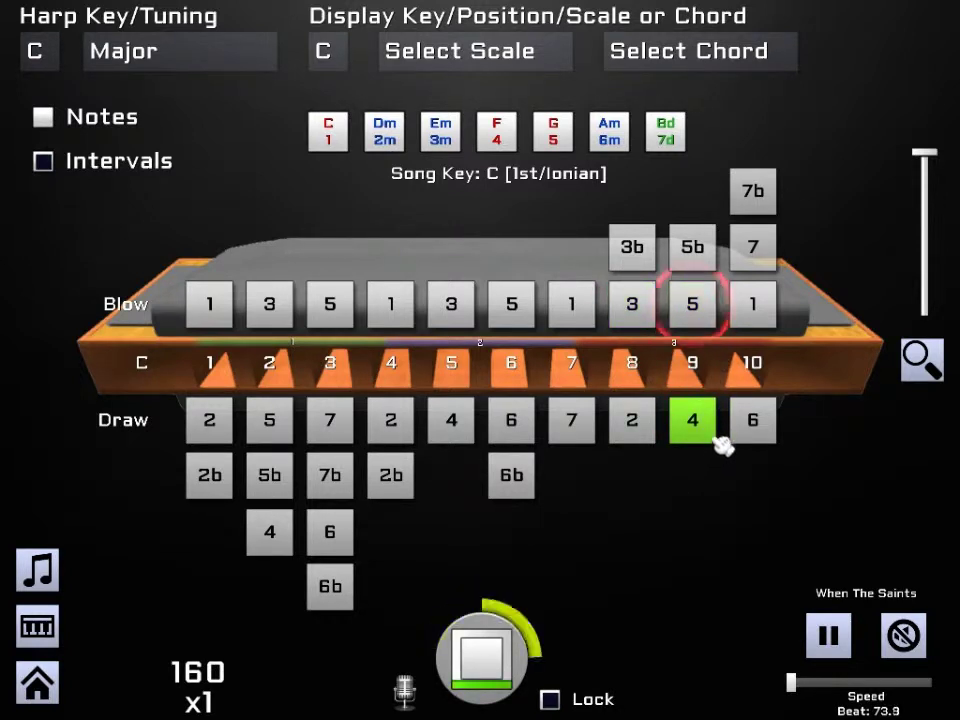
left_click(712, 316)
left_click(714, 436)
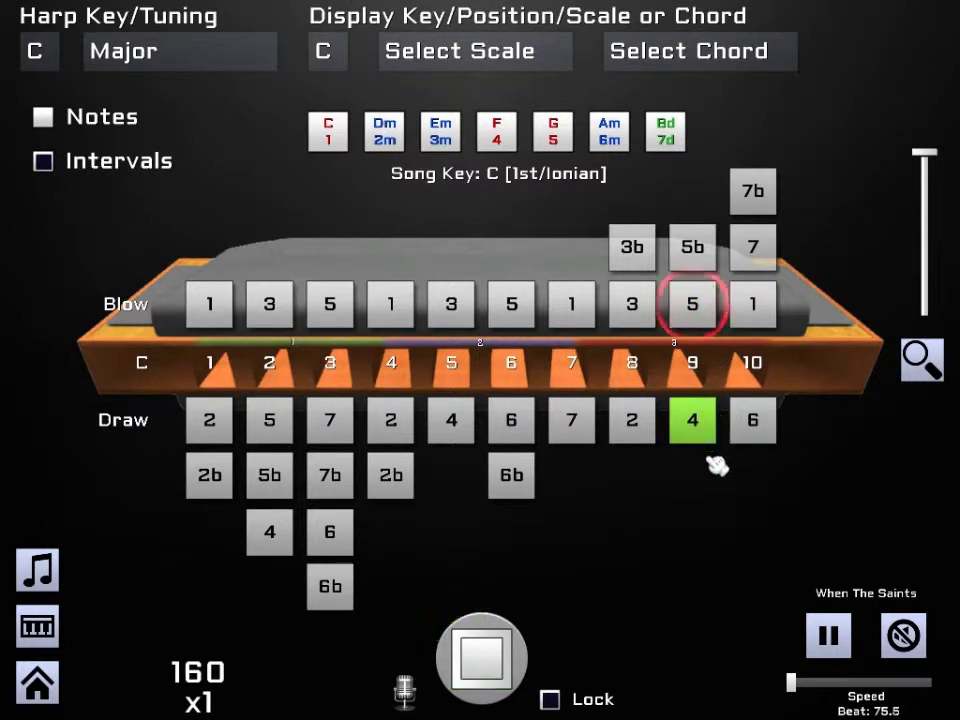
Step: Unmute the song's sound and raise the playback speed to about mid-range
left_click(905, 628)
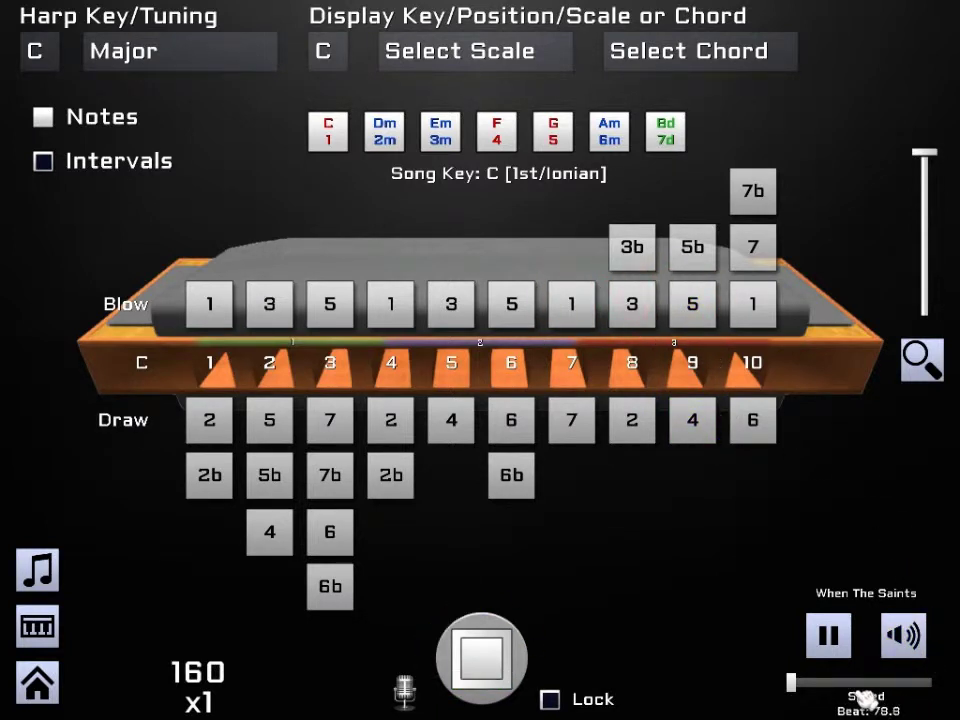
left_click(904, 646)
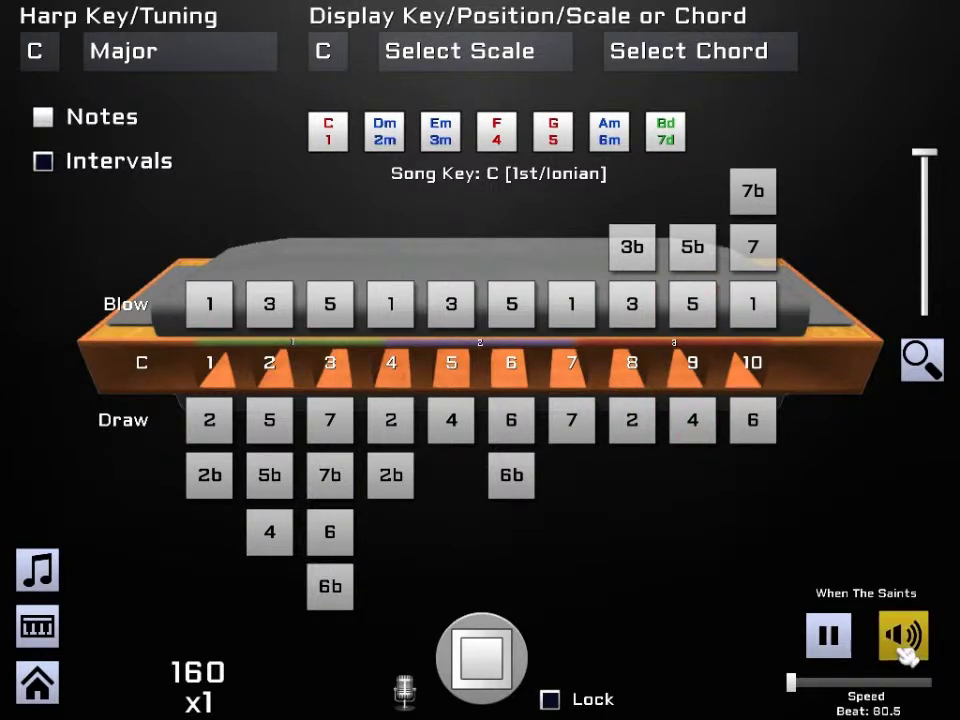
left_click_drag(791, 682, 849, 683)
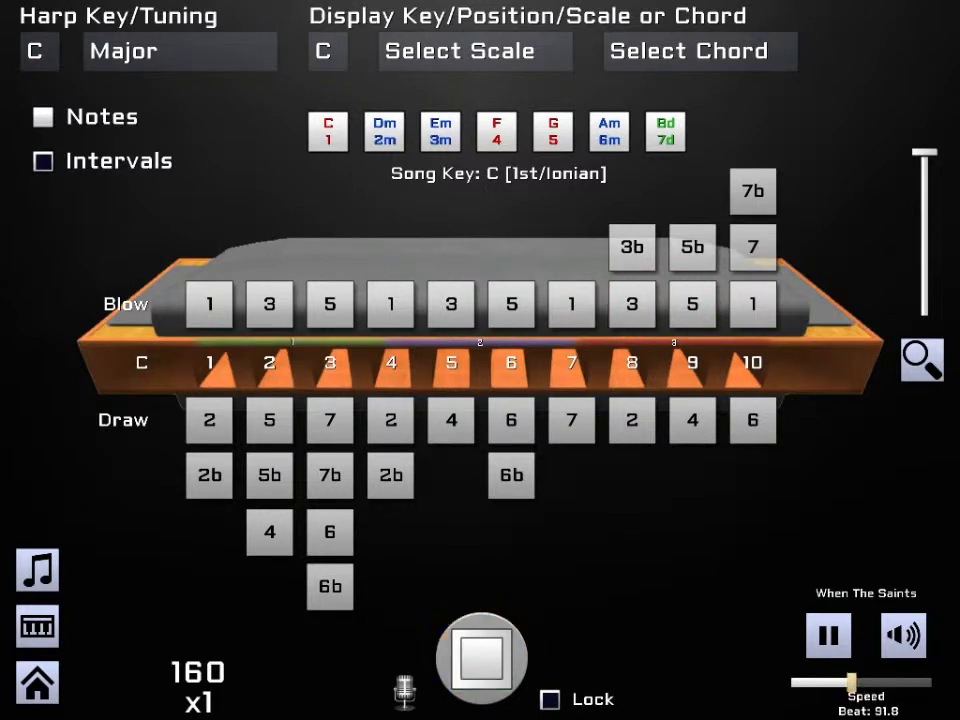
Step: Set the Speed slider to about midway and switch the harmonica to magnified zoom view
left_click(912, 636)
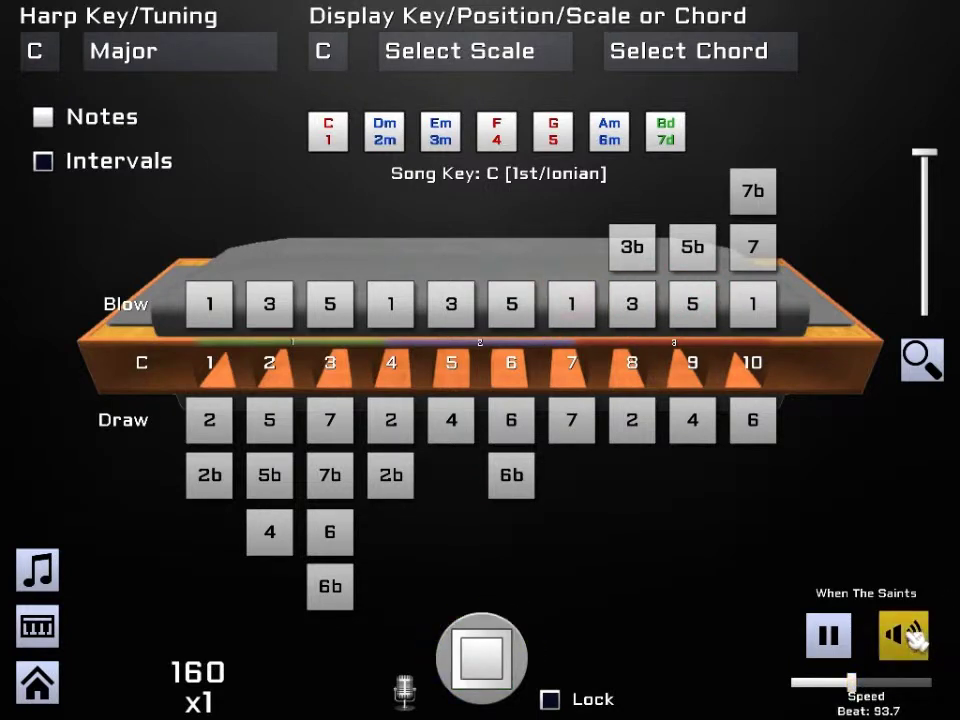
left_click(923, 362)
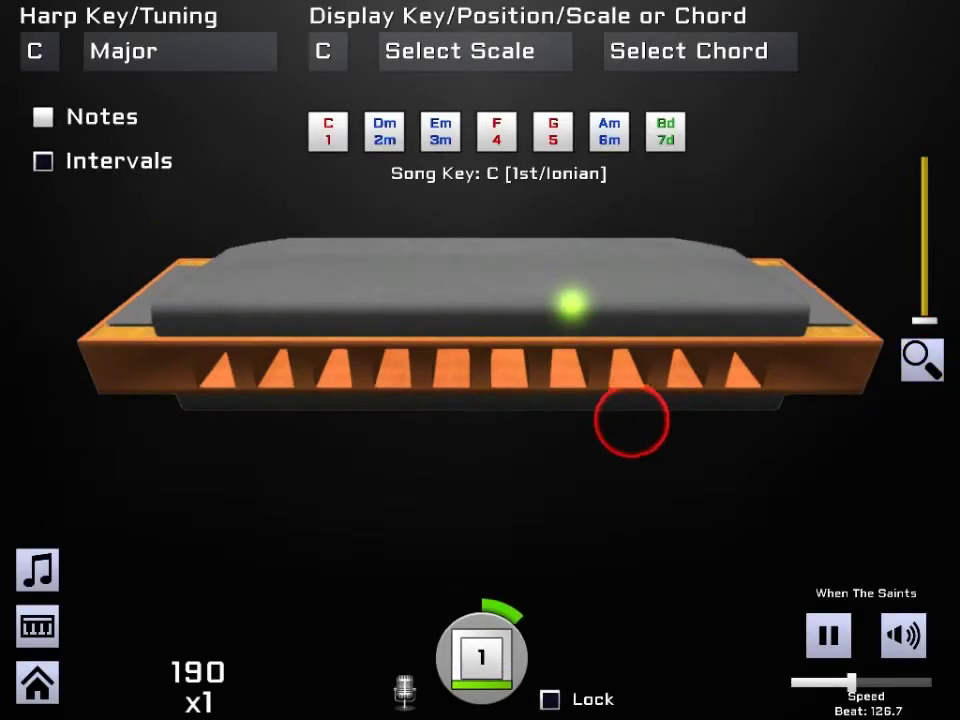
Step: Toggle to the falling hole-number view and back while When The Saints plays to its end
left_click(42, 630)
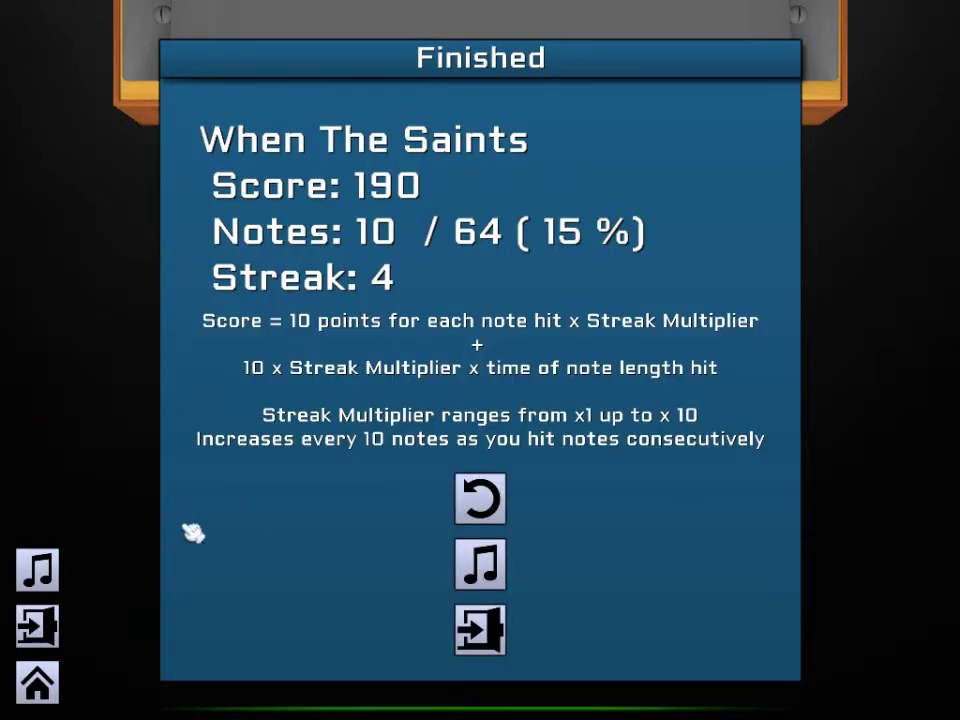
left_click(38, 626)
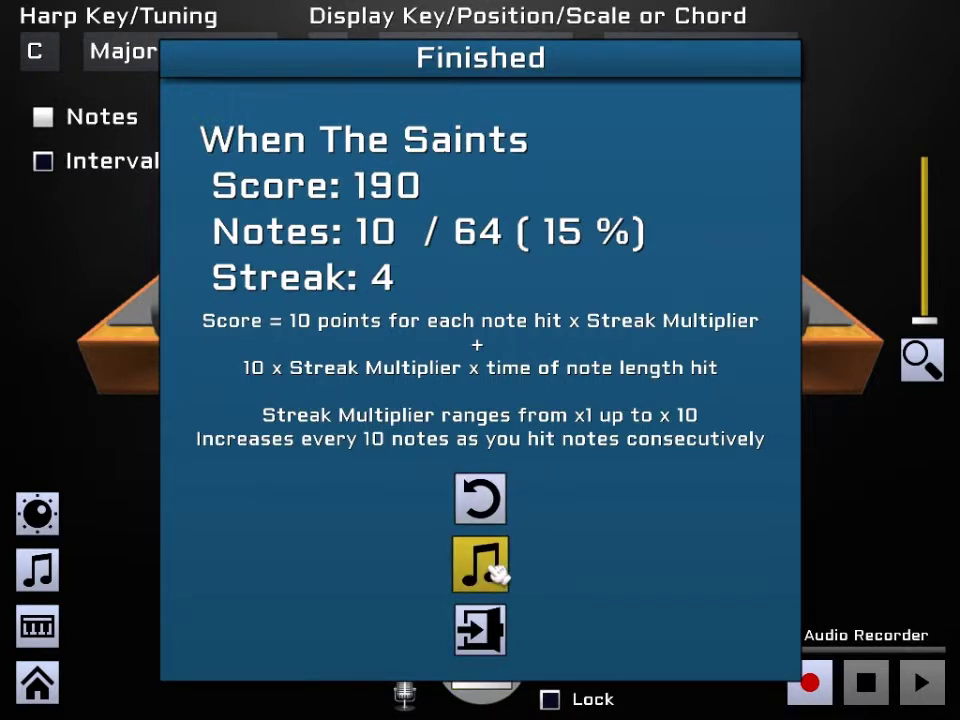
Step: Close the When The Saints results and drag the note grid back over the harmonica
left_click(485, 627)
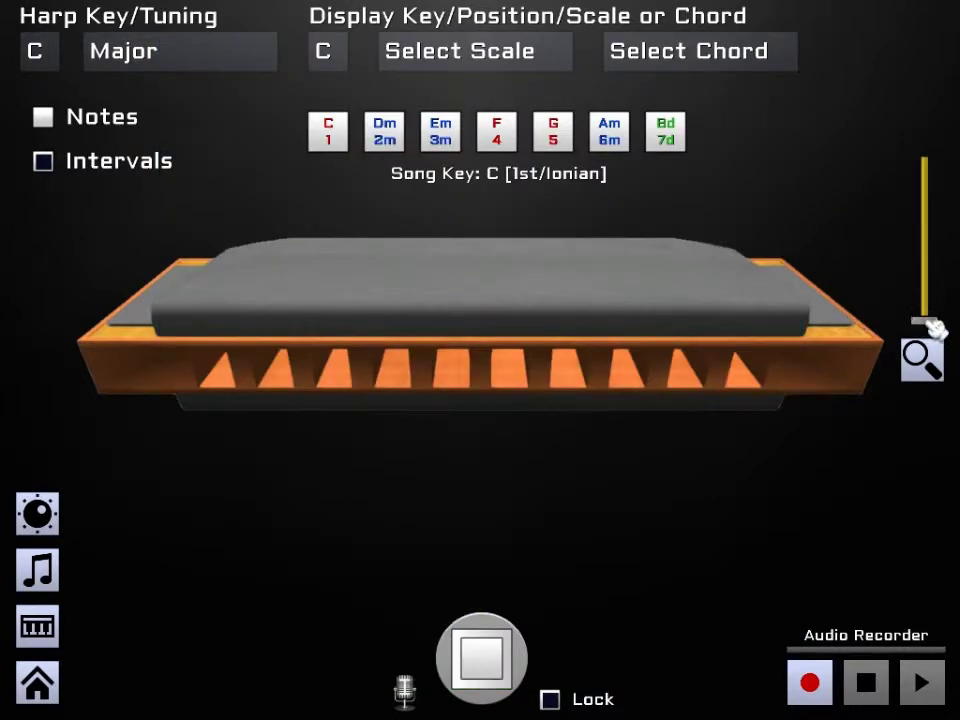
left_click_drag(937, 328, 943, 130)
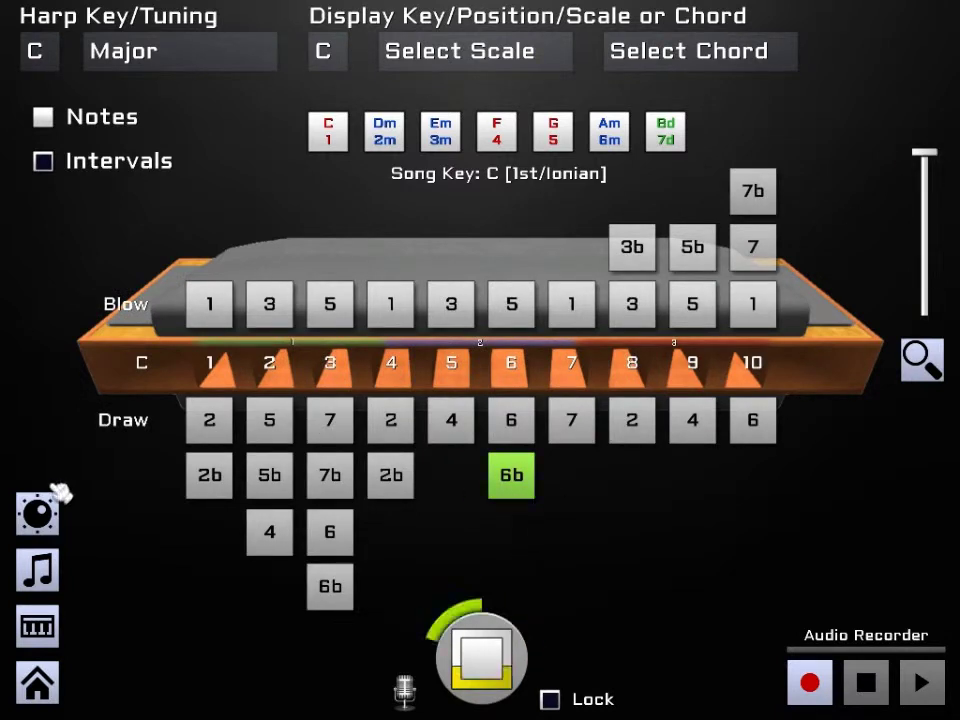
Step: Go to the hole-number view, close Select Tune without a tune, then return to the hole chart
left_click(52, 627)
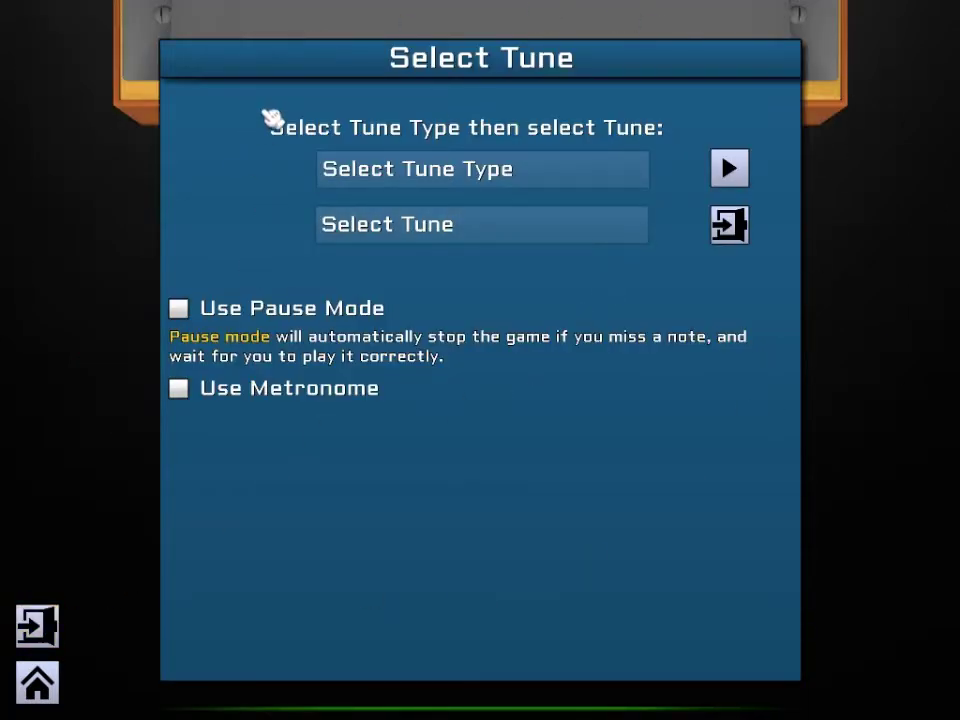
left_click(733, 227)
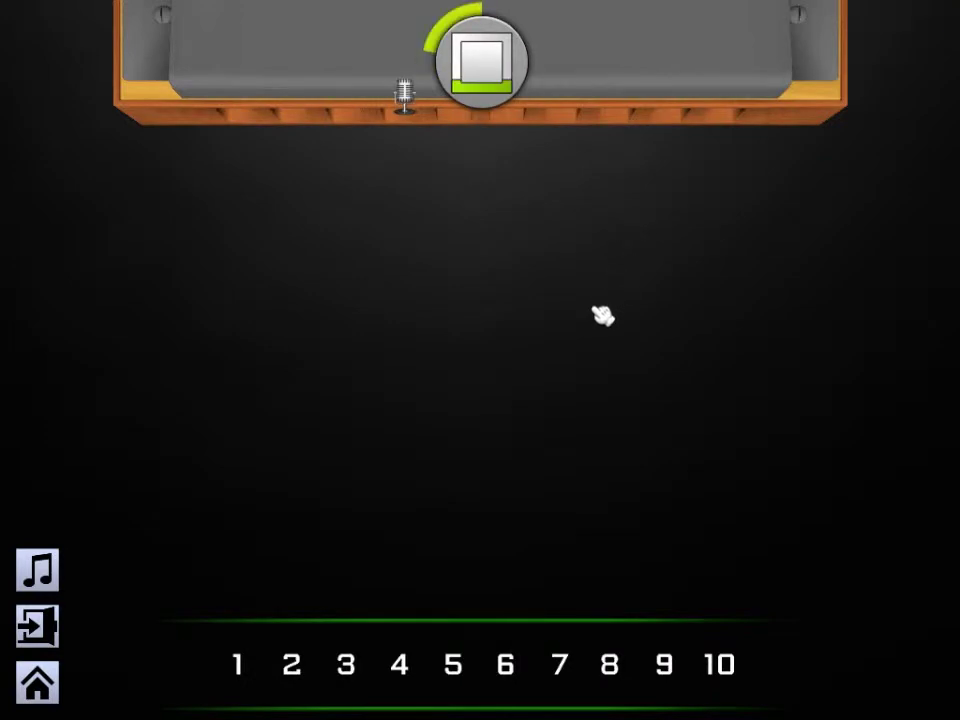
left_click(46, 637)
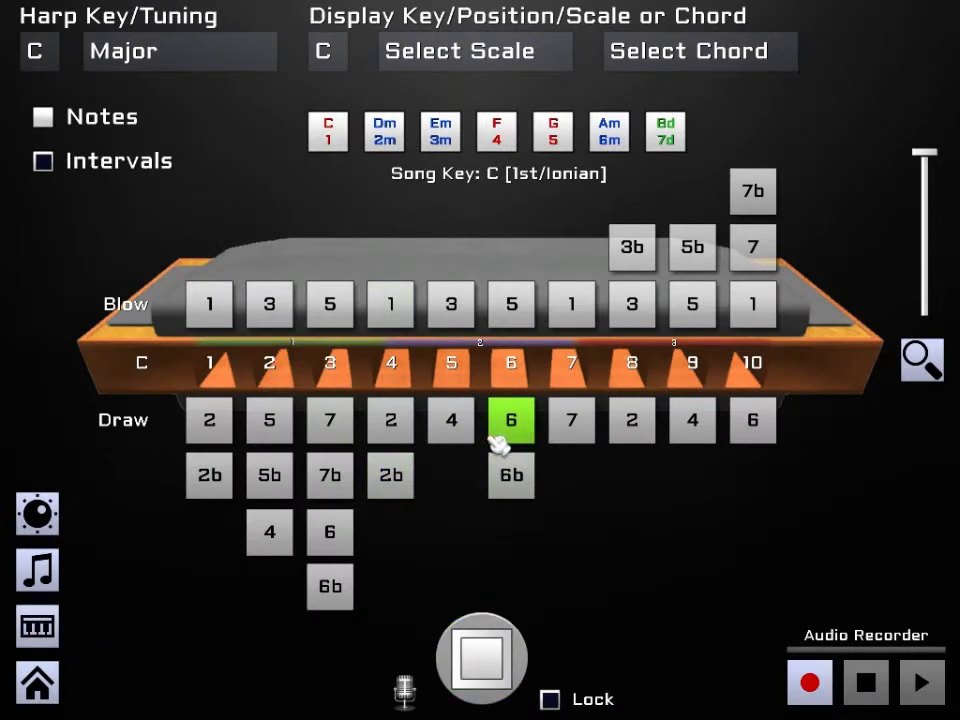
Step: Sound bent draw 6, blow 7, draw 6 and draw 10, turning the zoom view off
left_click(522, 468)
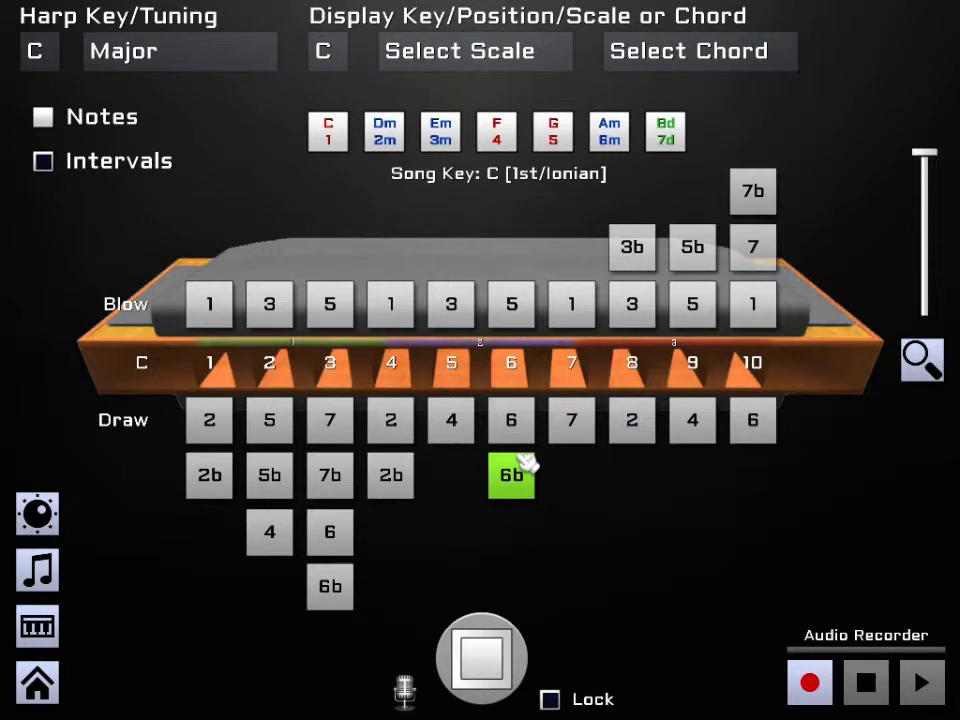
left_click(577, 305)
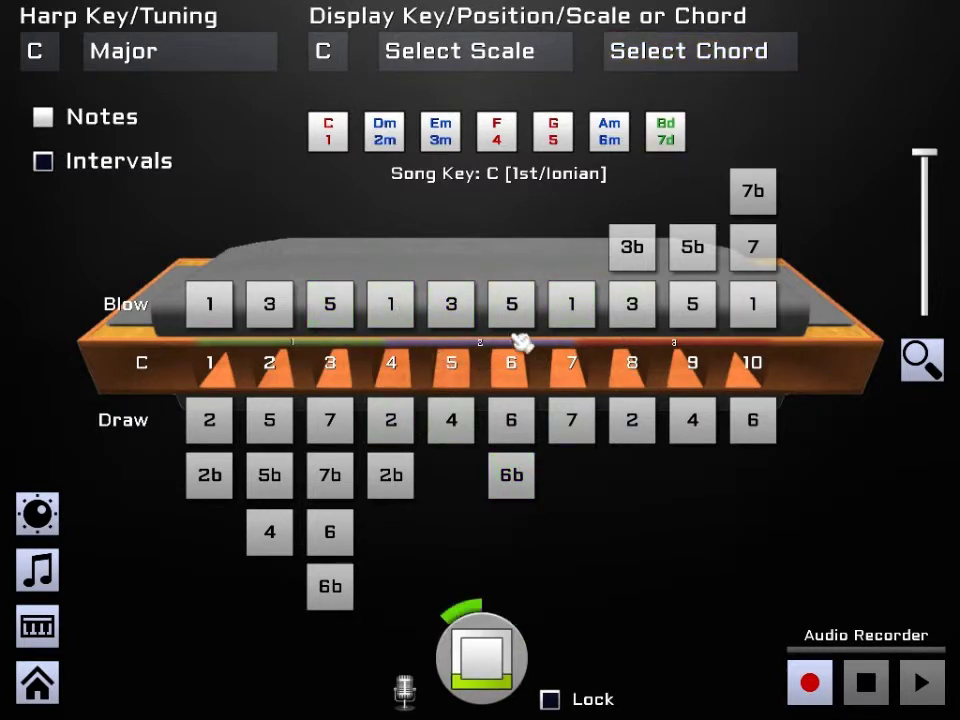
left_click(508, 418)
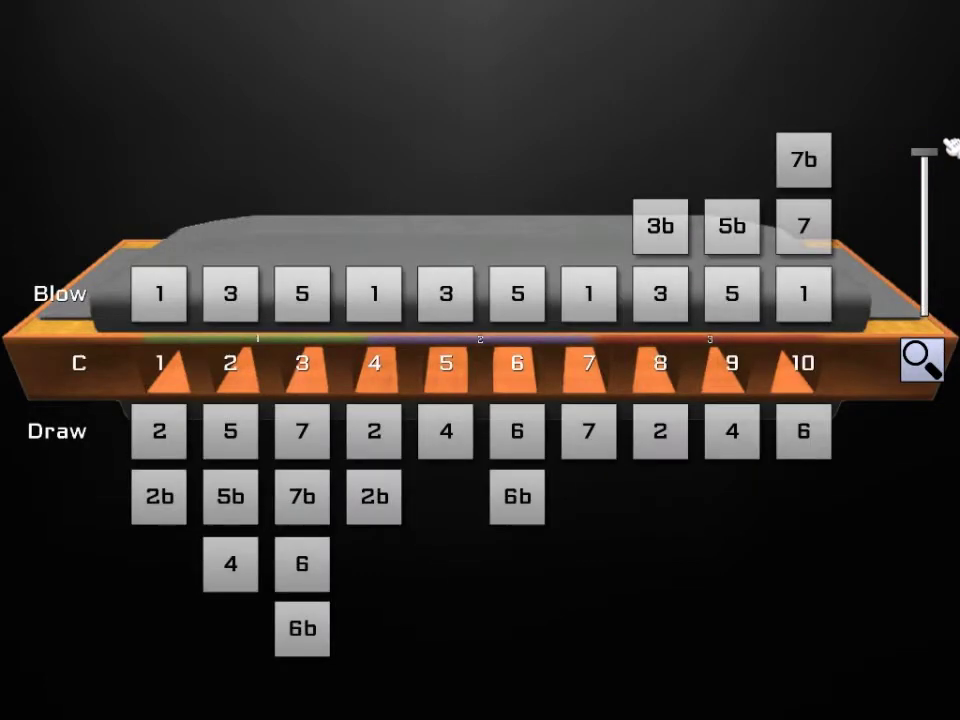
left_click(930, 364)
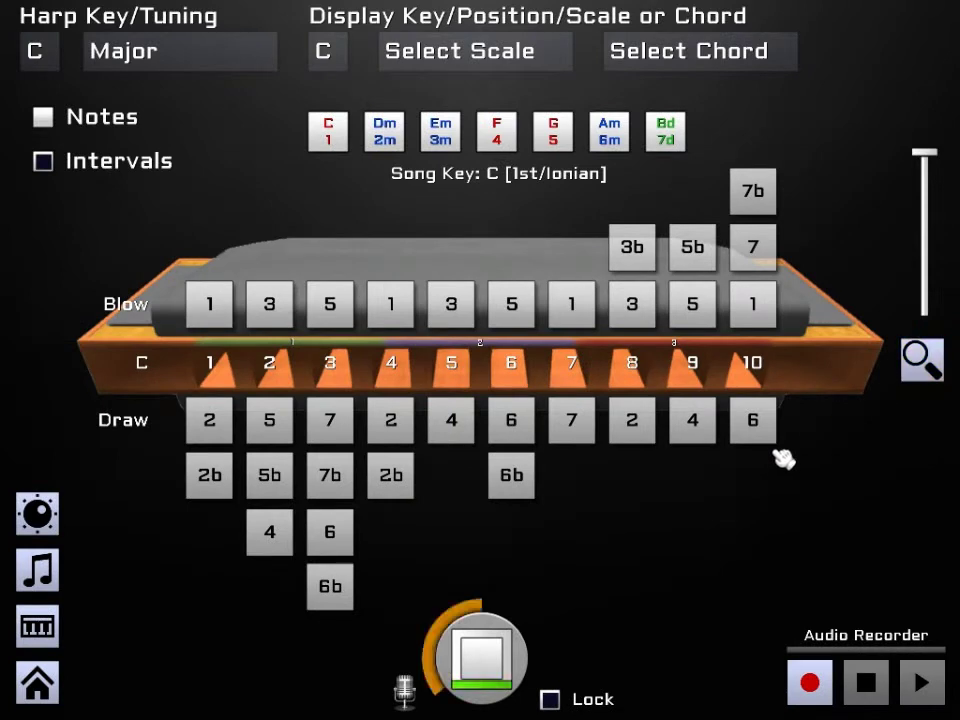
left_click(750, 422)
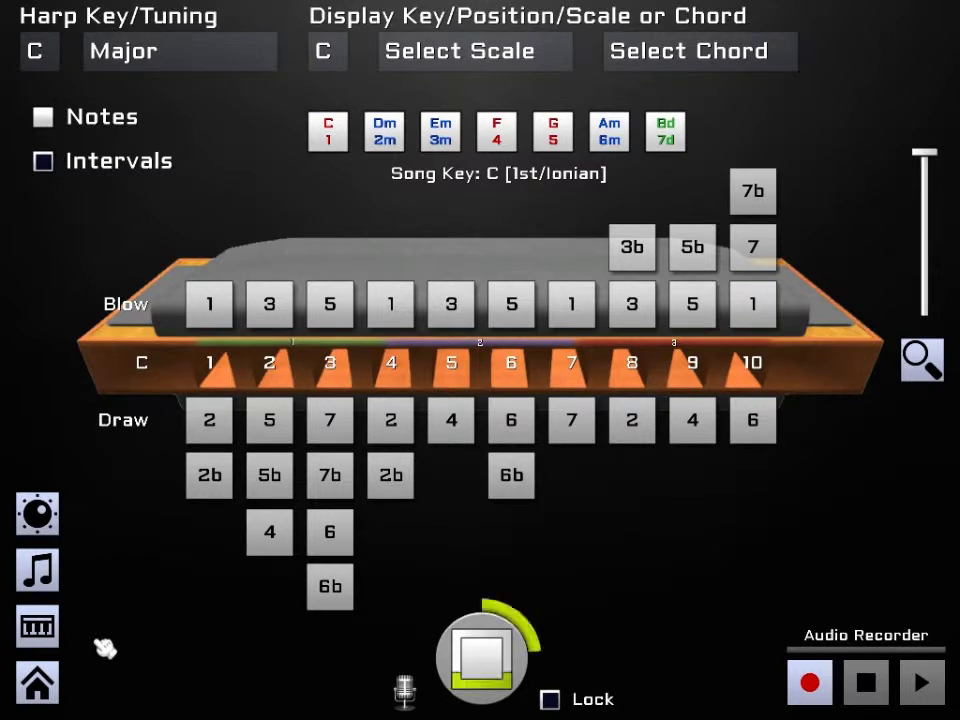
Step: Return to the melody game view and dismiss the tune selection without picking a tune
left_click(37, 627)
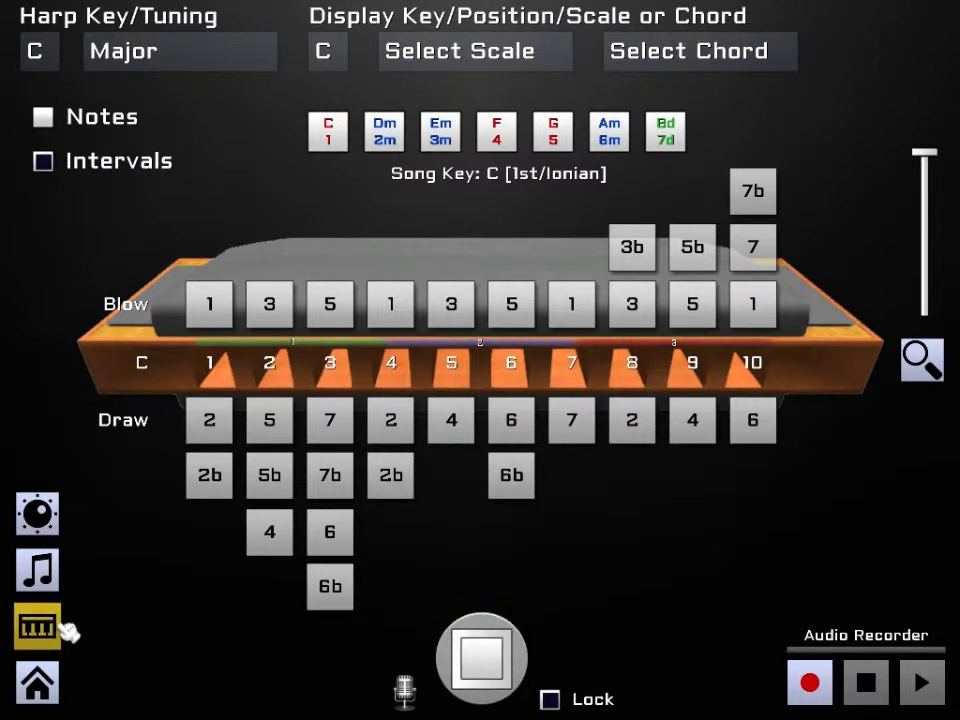
left_click(42, 635)
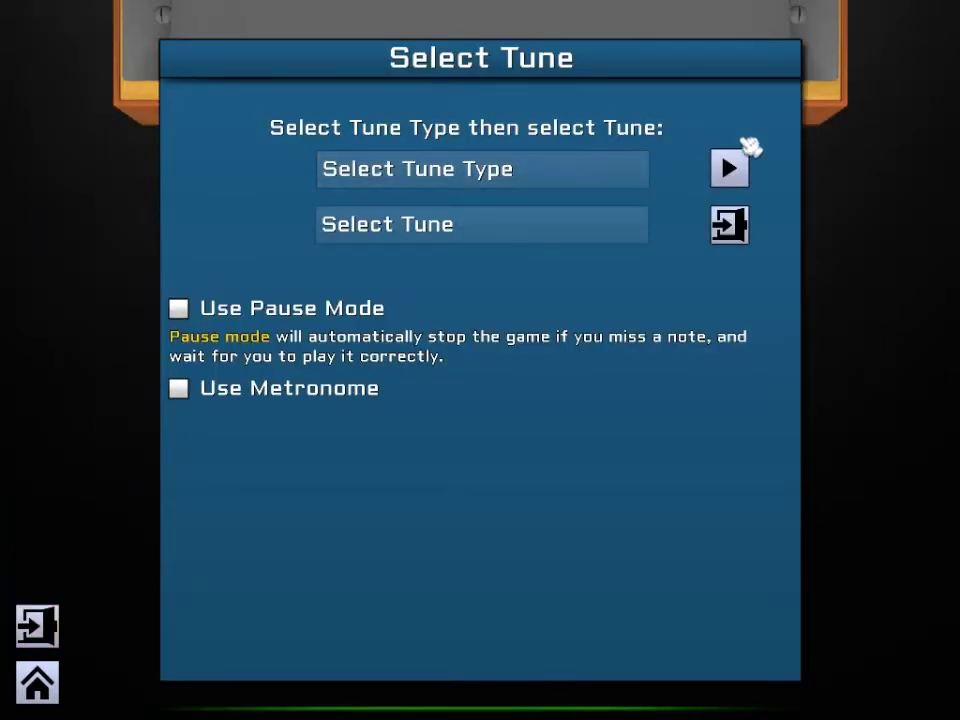
left_click(730, 226)
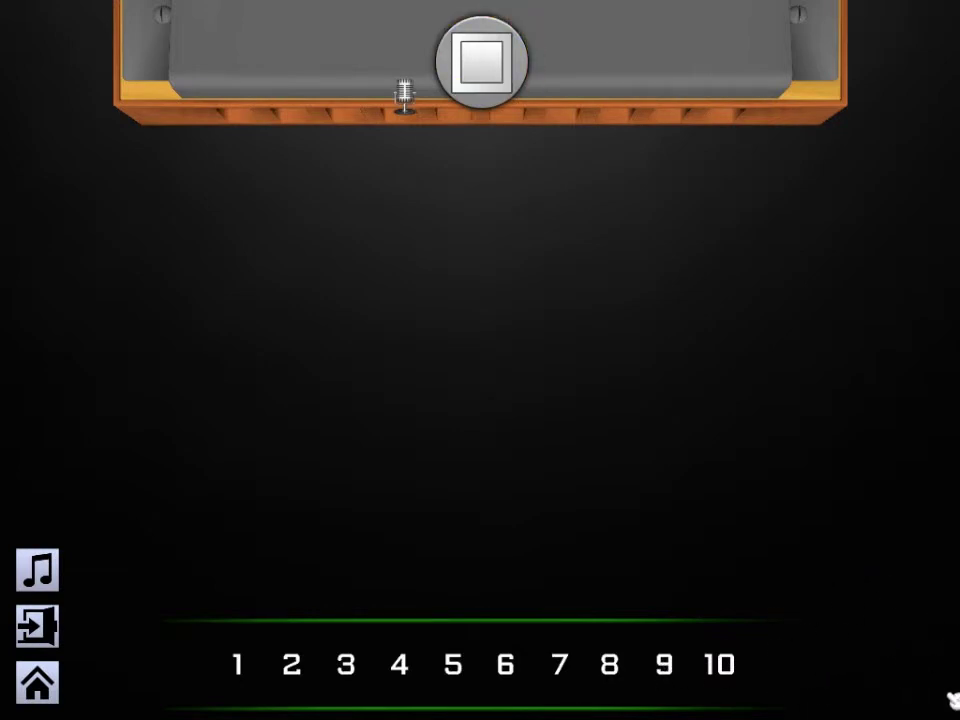
Step: Load When The Saints from Beginner(No Bends) with Use Pause Mode ticked and start it
left_click(42, 585)
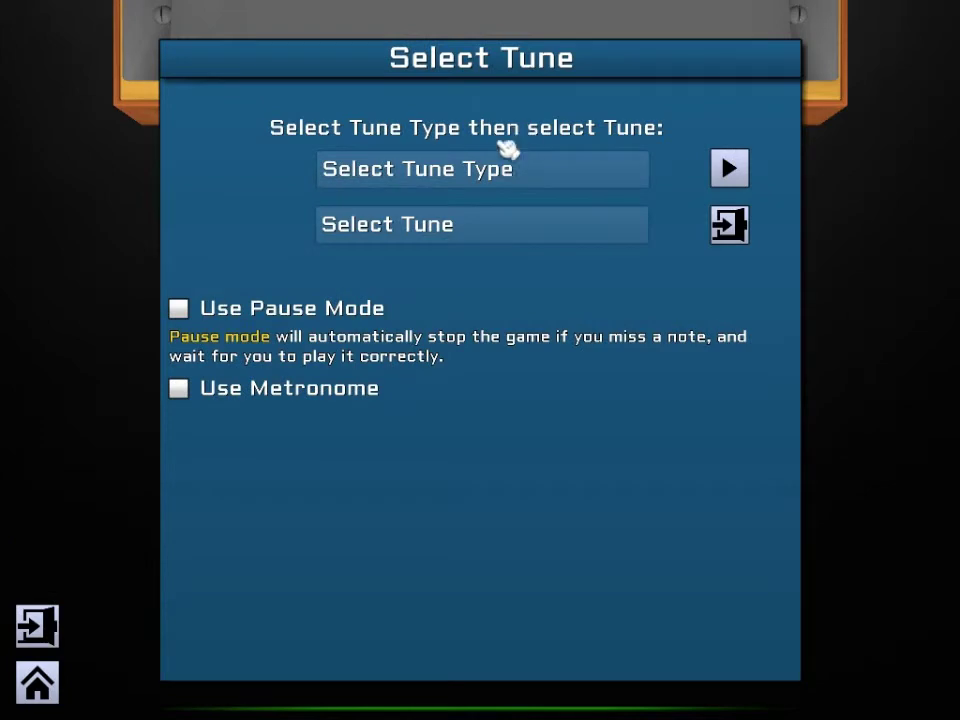
left_click(484, 178)
left_click(470, 238)
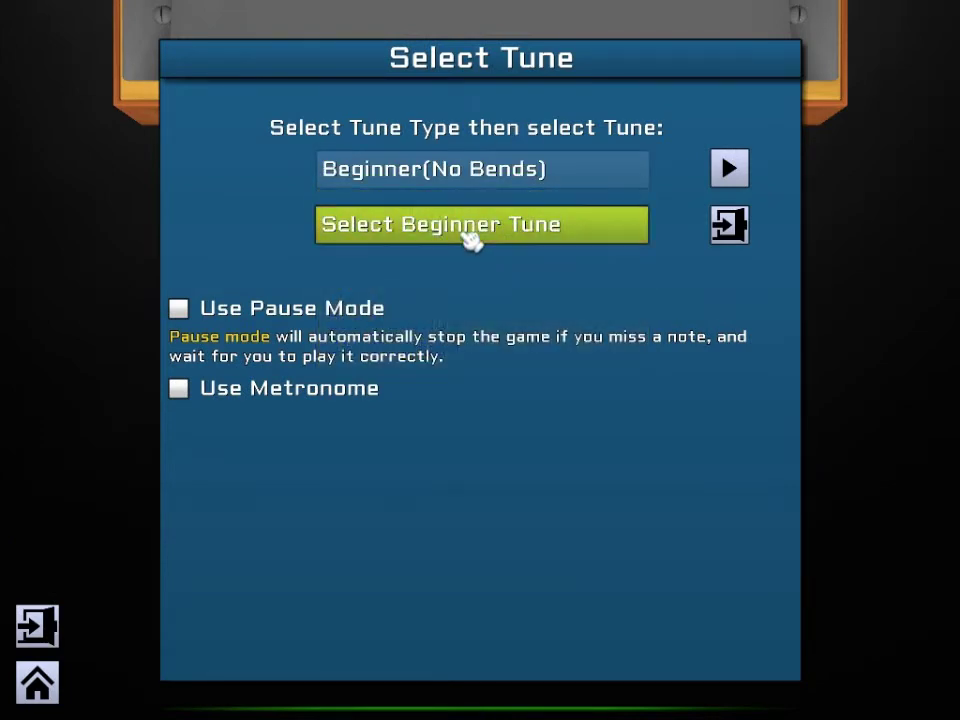
left_click(470, 240)
left_click(433, 572)
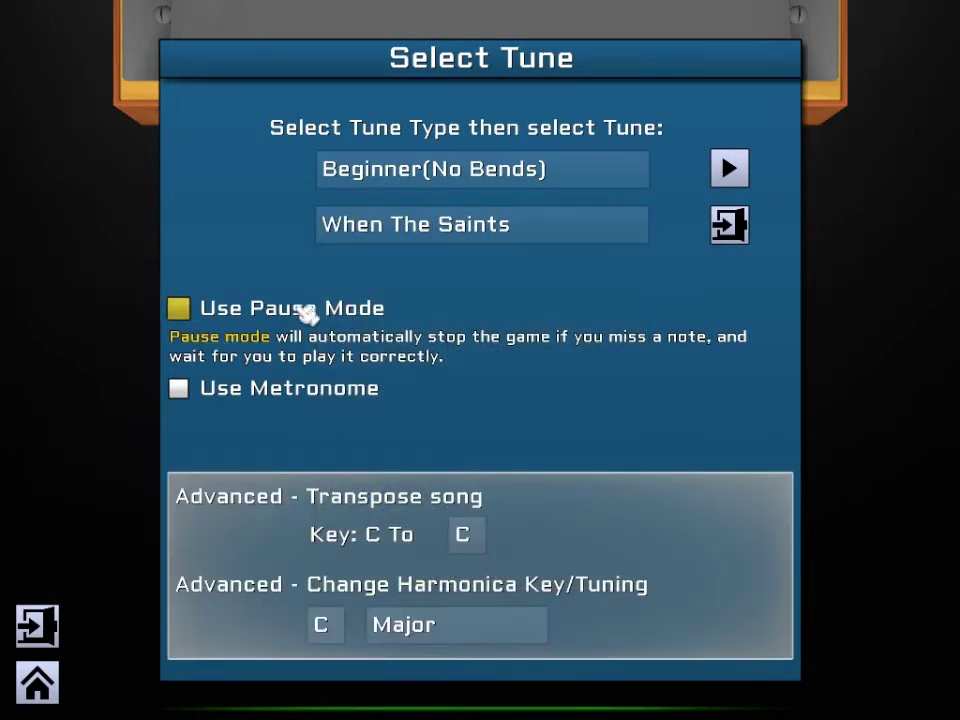
left_click(205, 317)
left_click(733, 172)
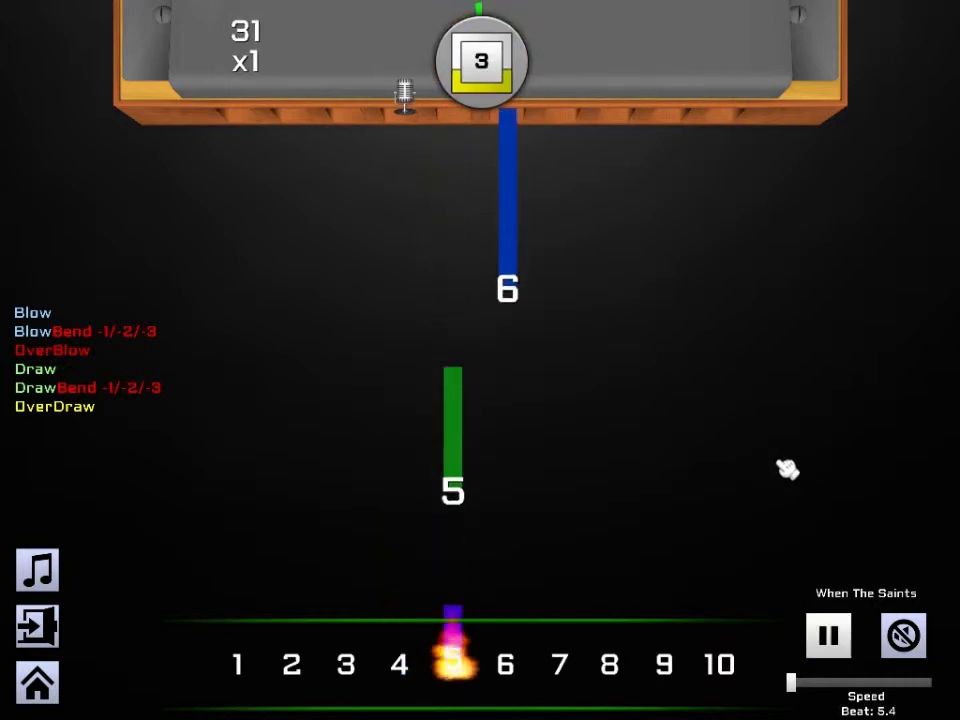
Step: Alternate three times between the hole chart and the falling-note lanes, ending on the lanes
left_click(38, 627)
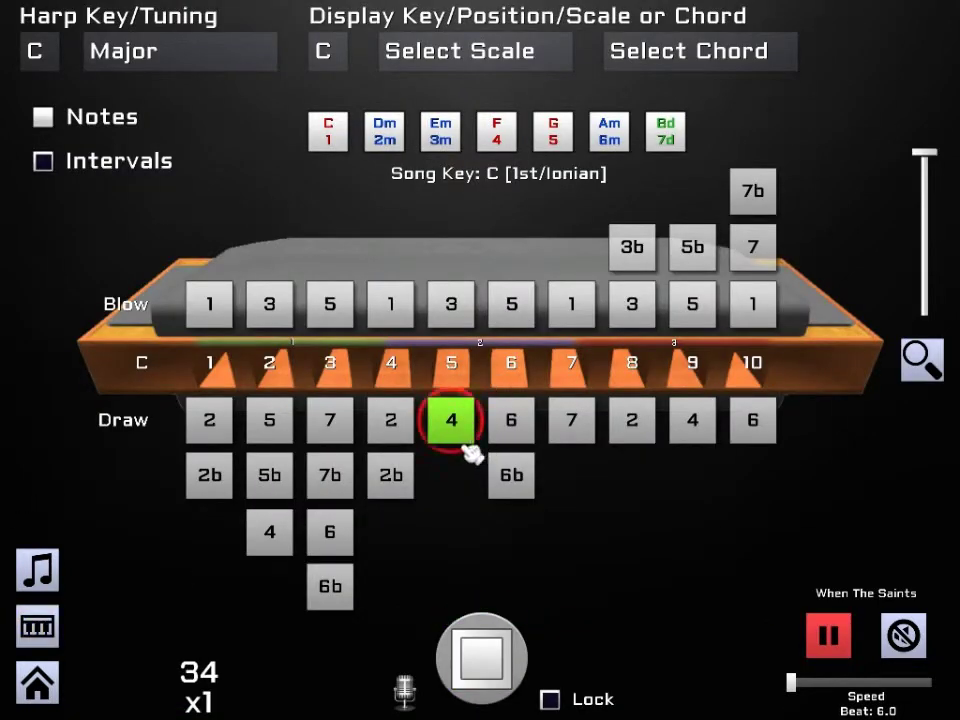
left_click(38, 627)
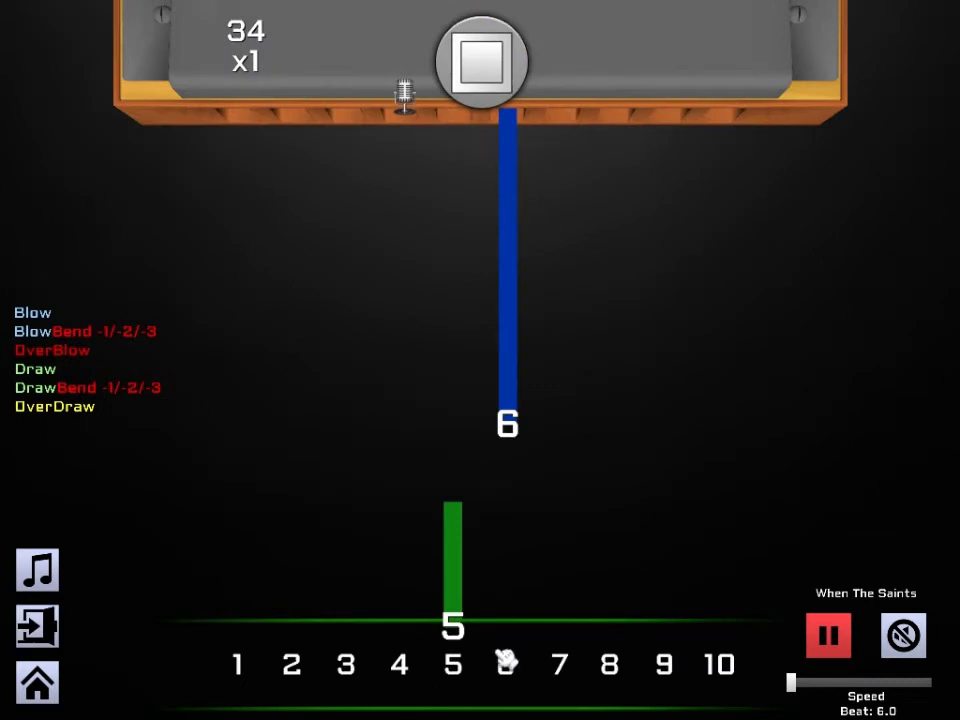
left_click(40, 628)
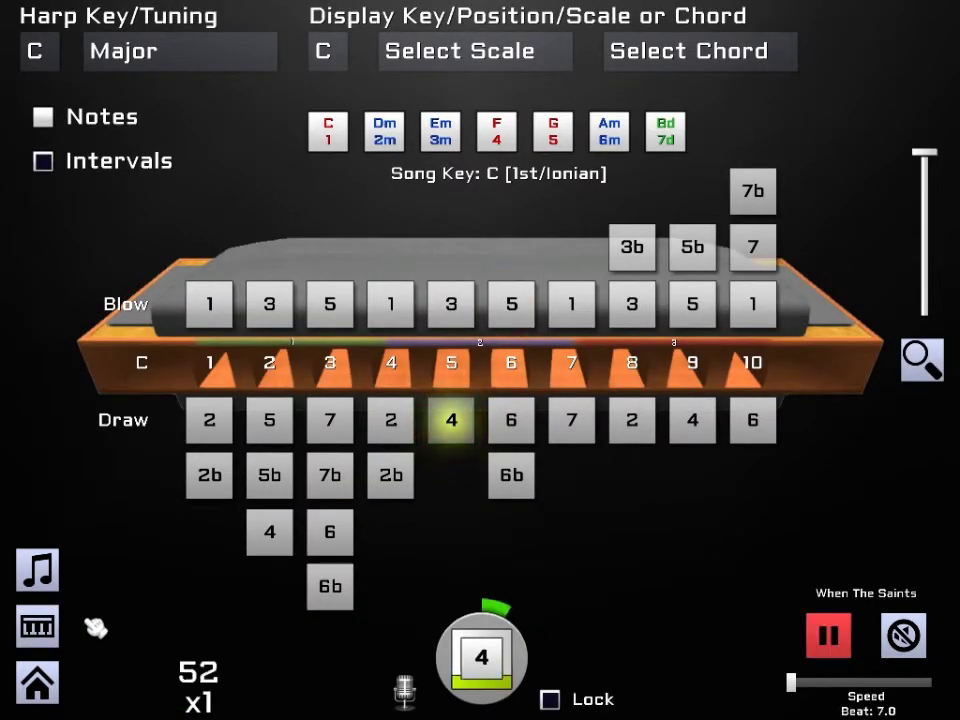
left_click(38, 627)
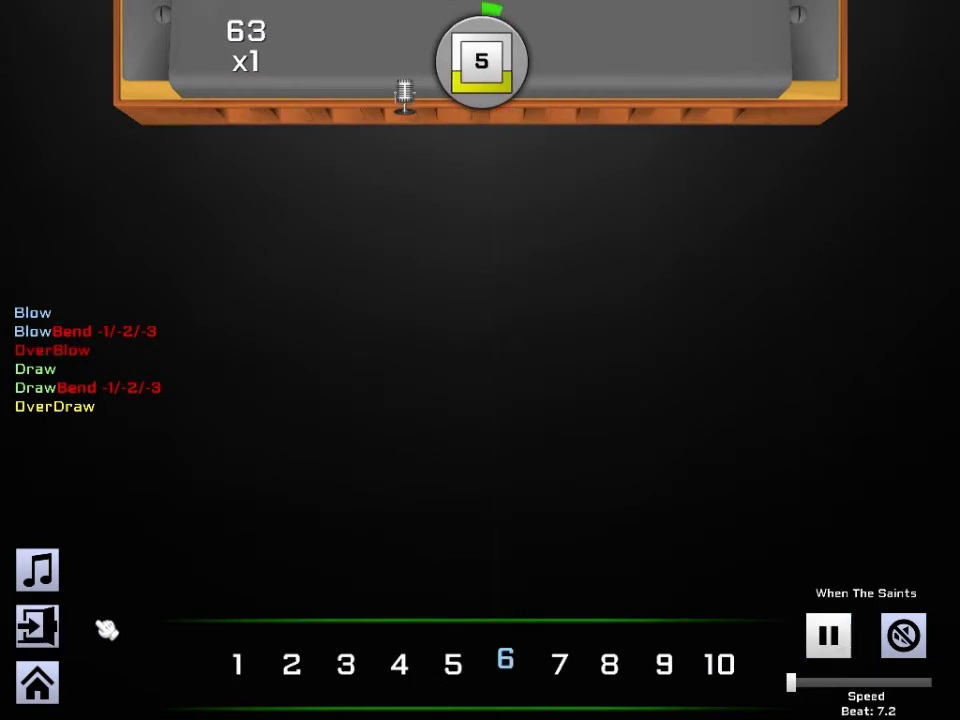
left_click(38, 627)
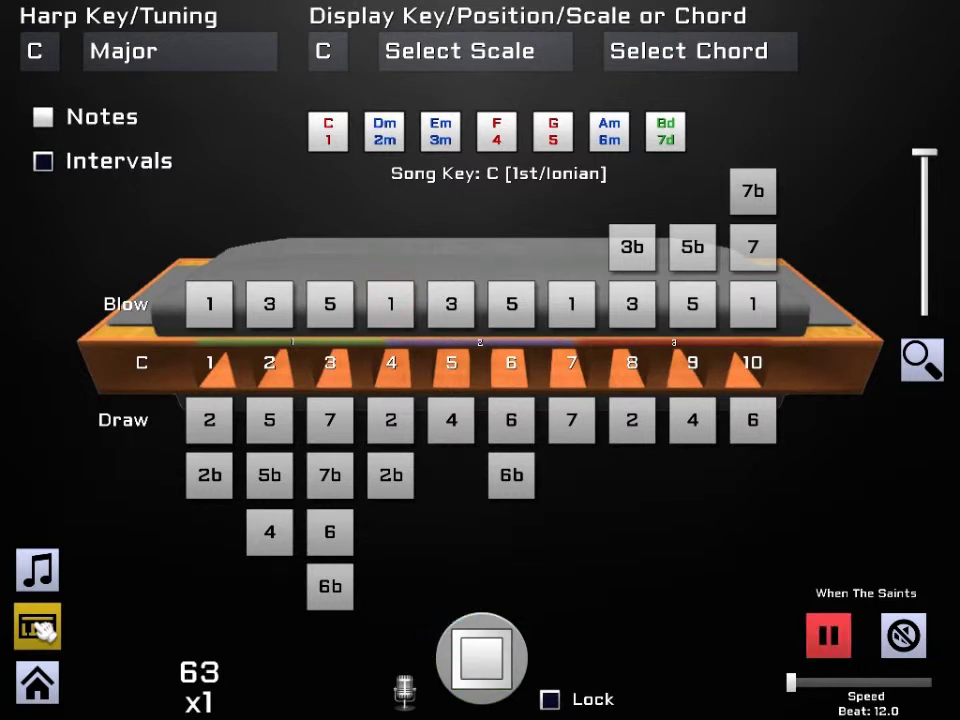
left_click(40, 628)
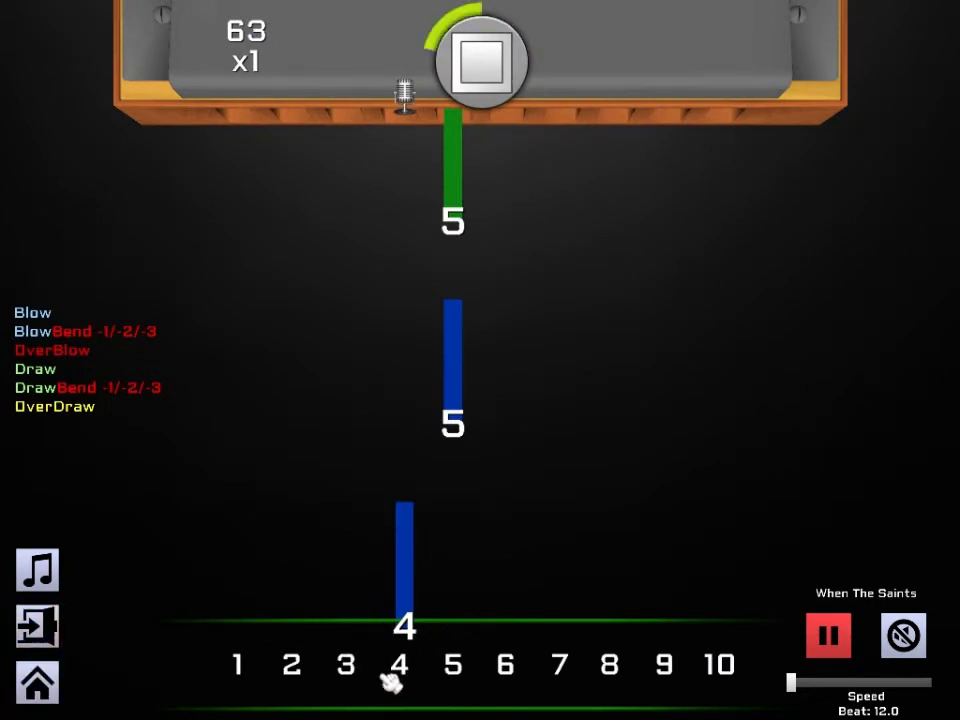
Step: Turn pause mode off, set speed to about midway, and follow the tune on the hole chart
left_click(846, 636)
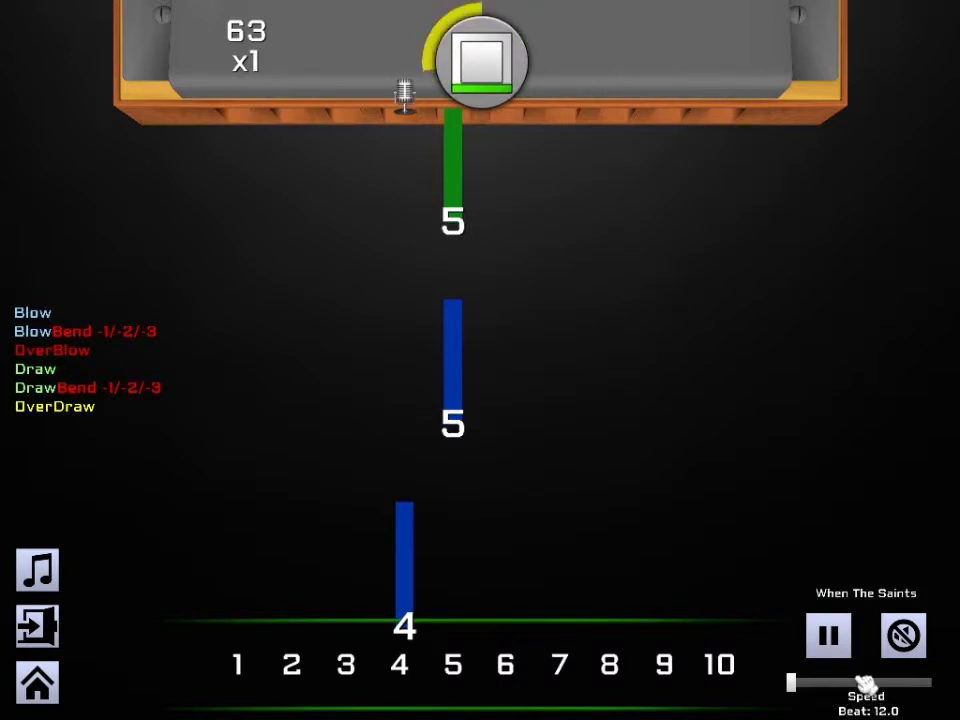
left_click(863, 684)
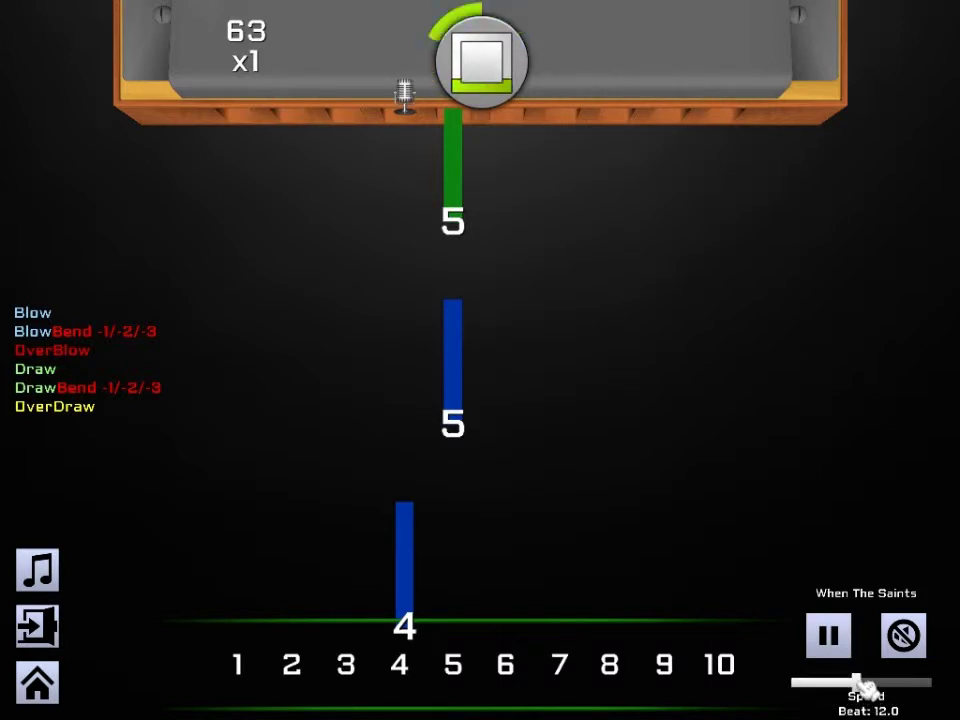
left_click(32, 638)
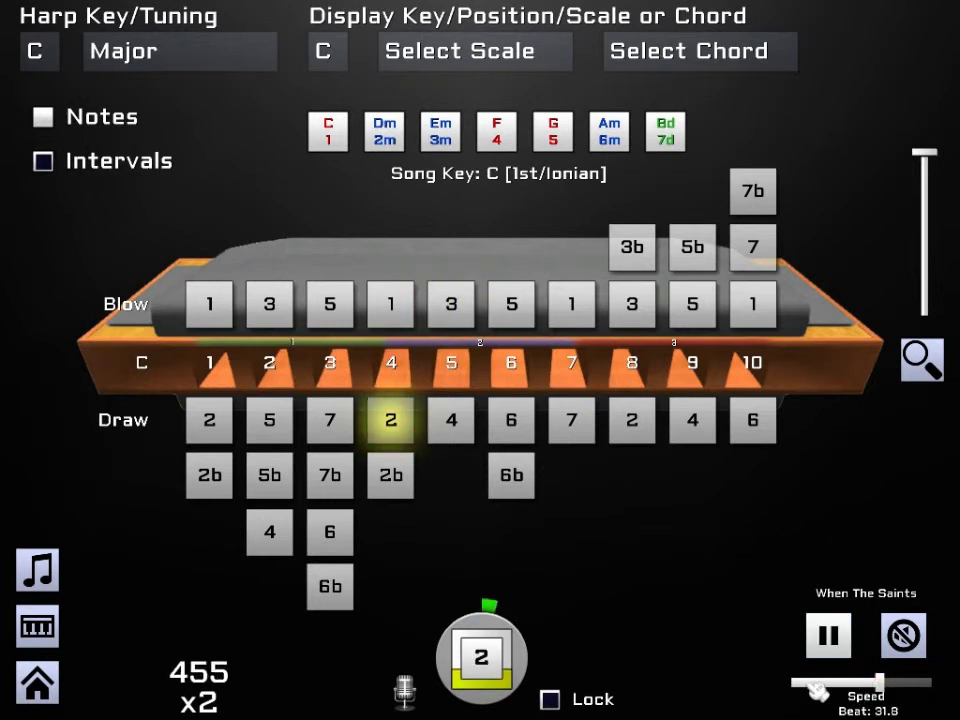
left_click(38, 627)
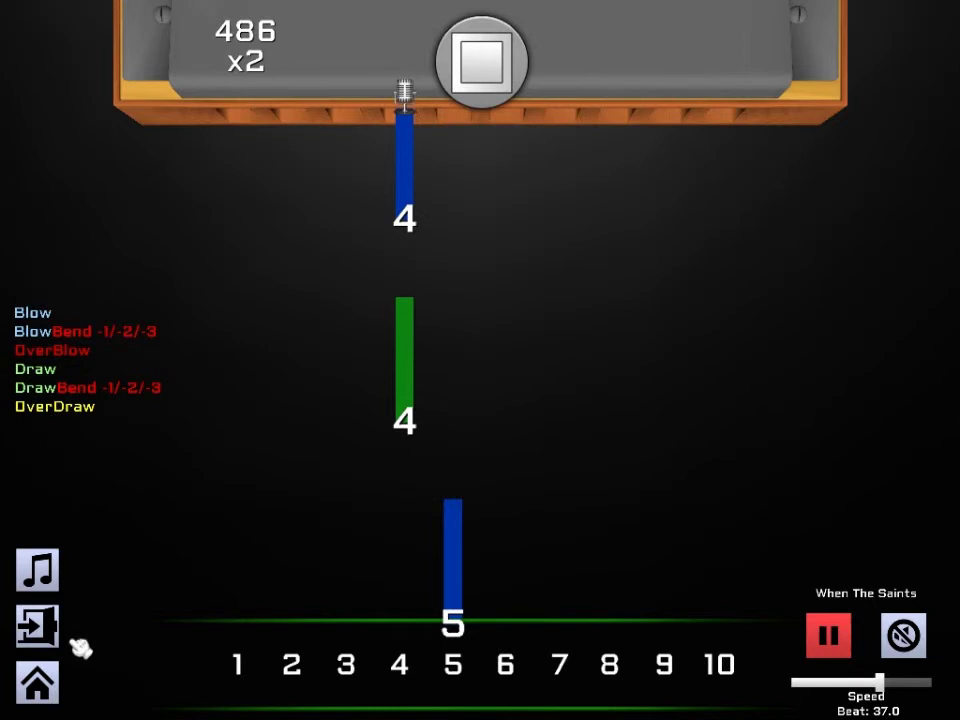
Step: Switch back to the hole chart, then open and close Select Tune, exiting When The Saints
left_click(38, 627)
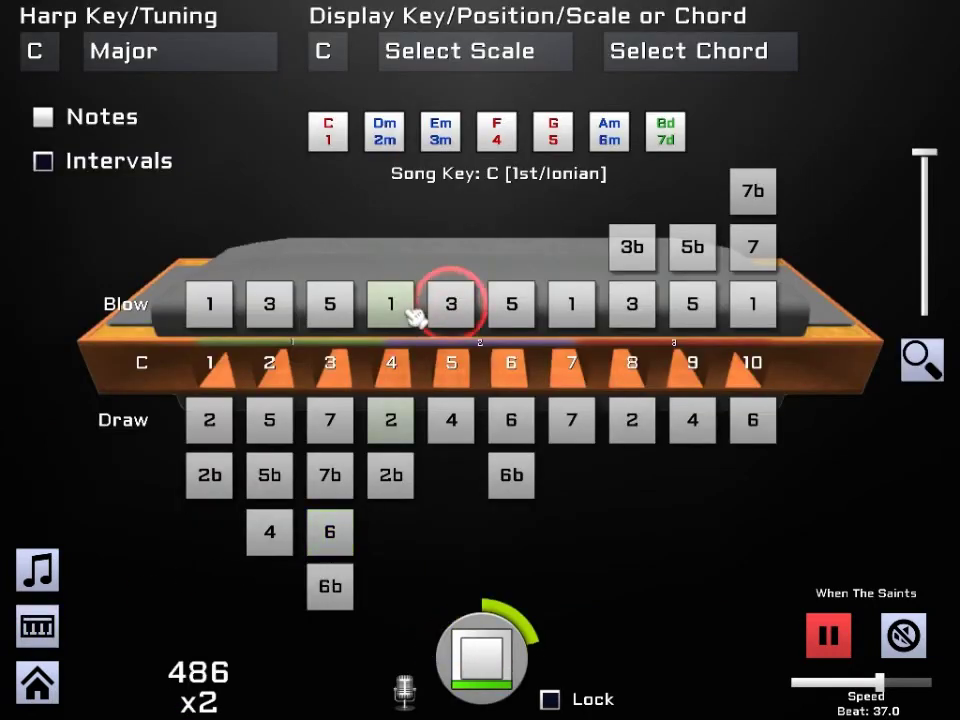
left_click(40, 572)
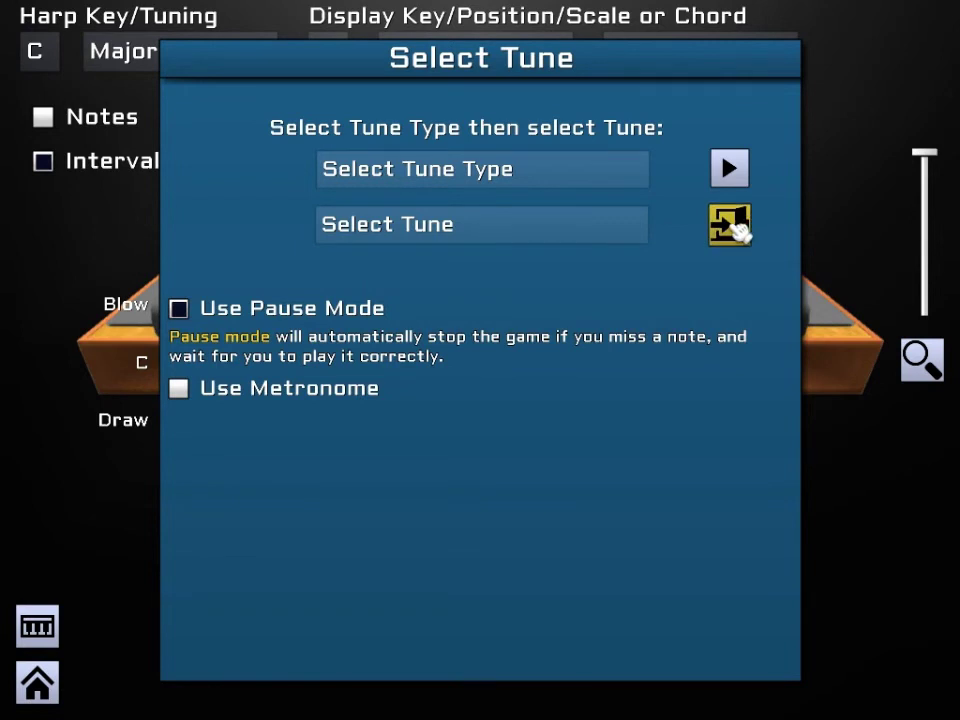
left_click(737, 228)
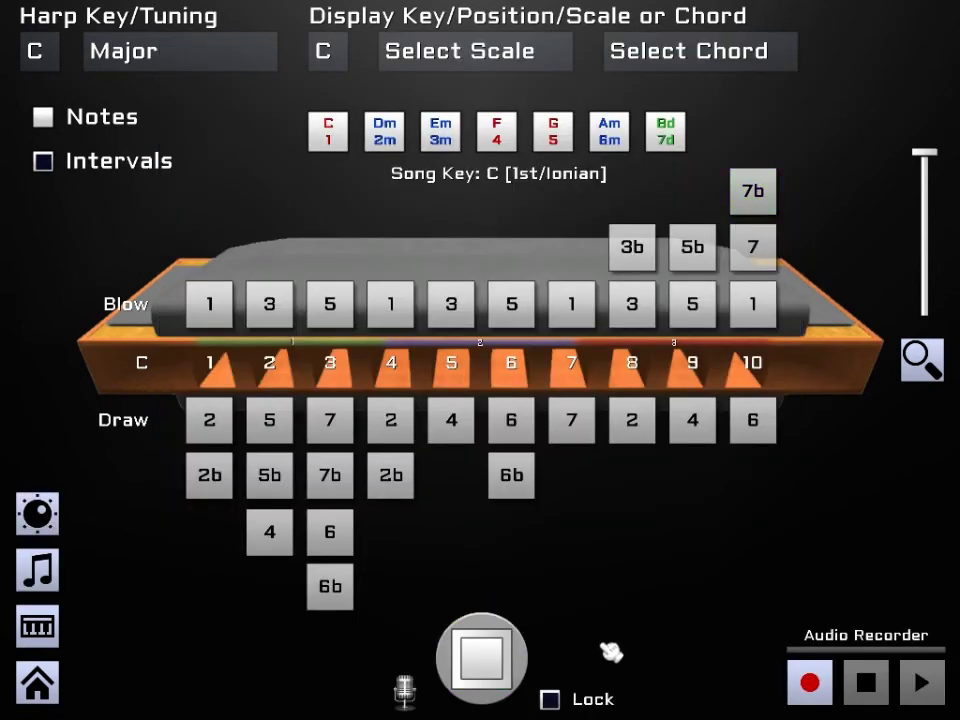